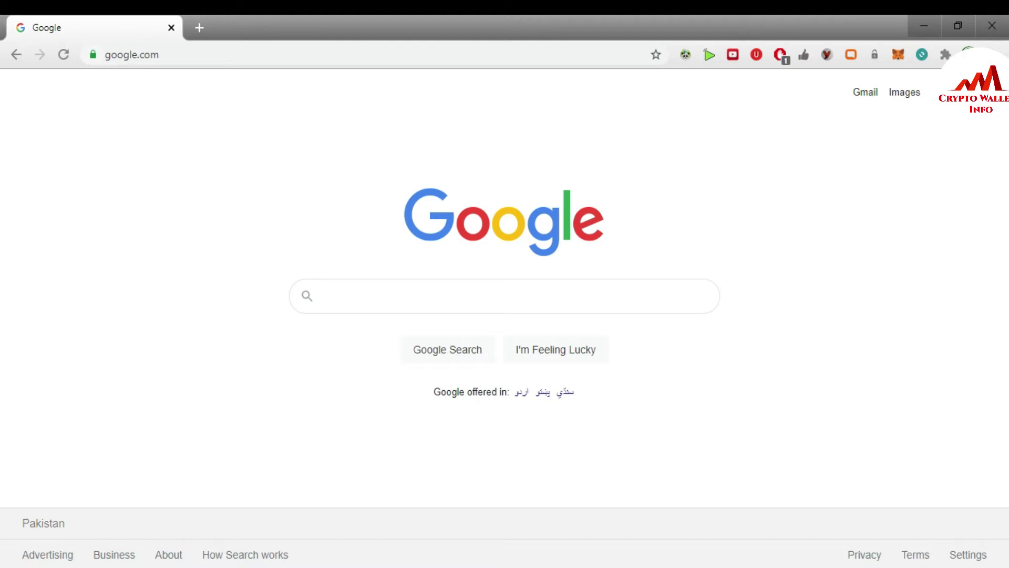
- Bring up the MEW CX popup and refresh it until ETH Wallet shows 0 ETH ($0.00)
{"action": "left_click", "coordinate": [919, 56]}
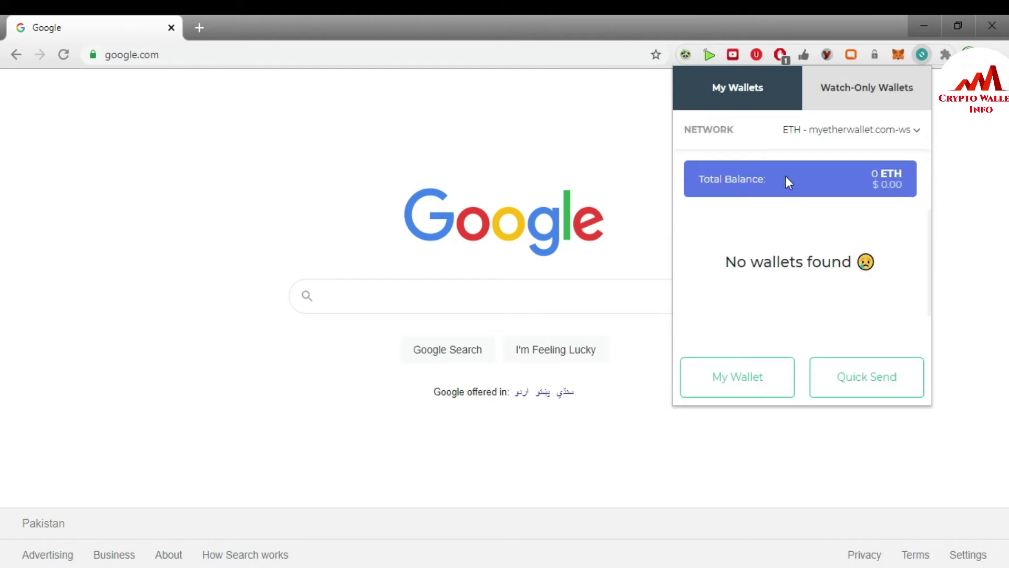
{"action": "left_click", "coordinate": [760, 92]}
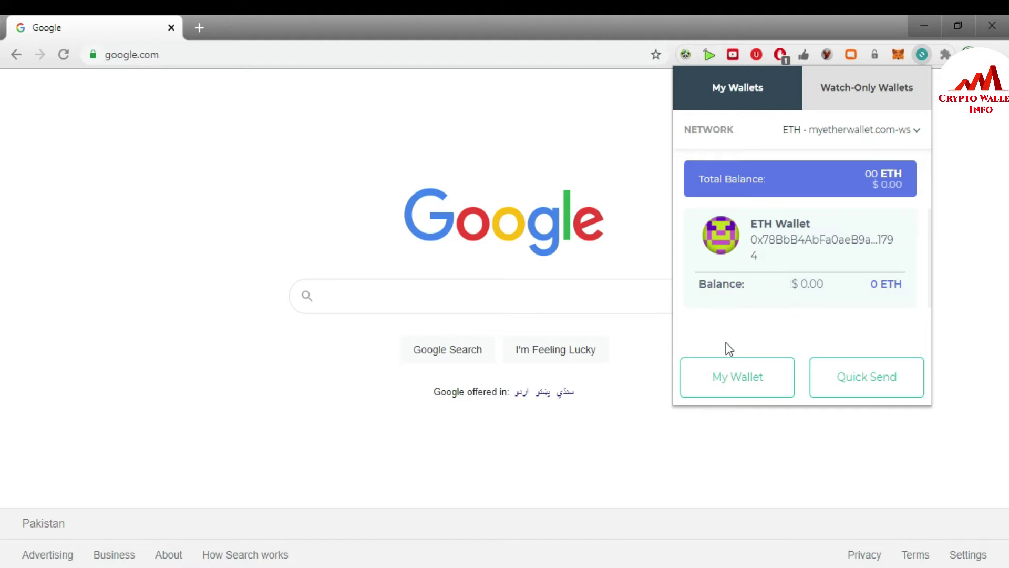
- Open the All Wallets page in a new tab from the popup's My Wallet button
{"action": "left_click", "coordinate": [754, 382]}
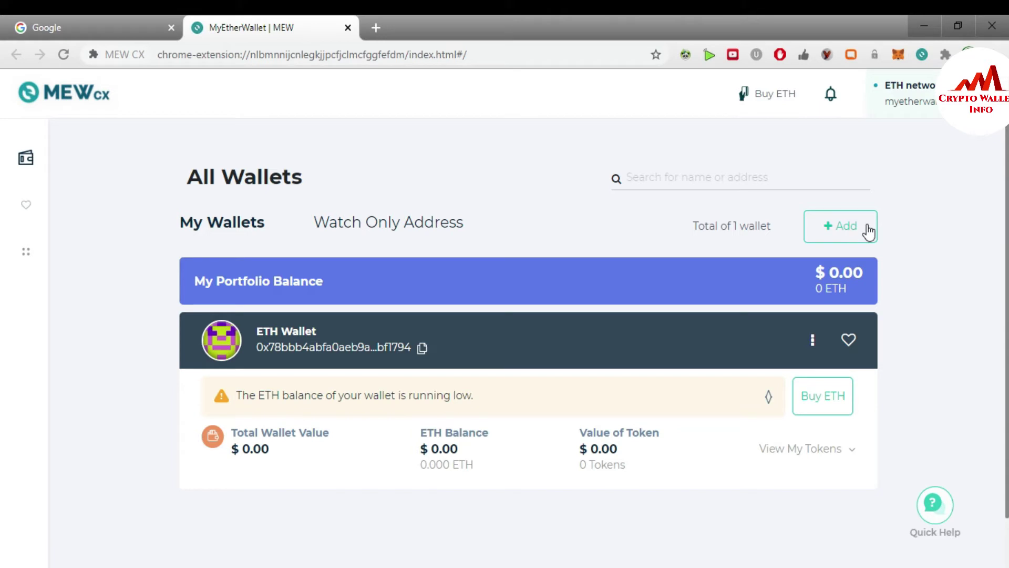
- Start generating a new wallet and name it 'Rauf ETH'
{"action": "left_click", "coordinate": [847, 227]}
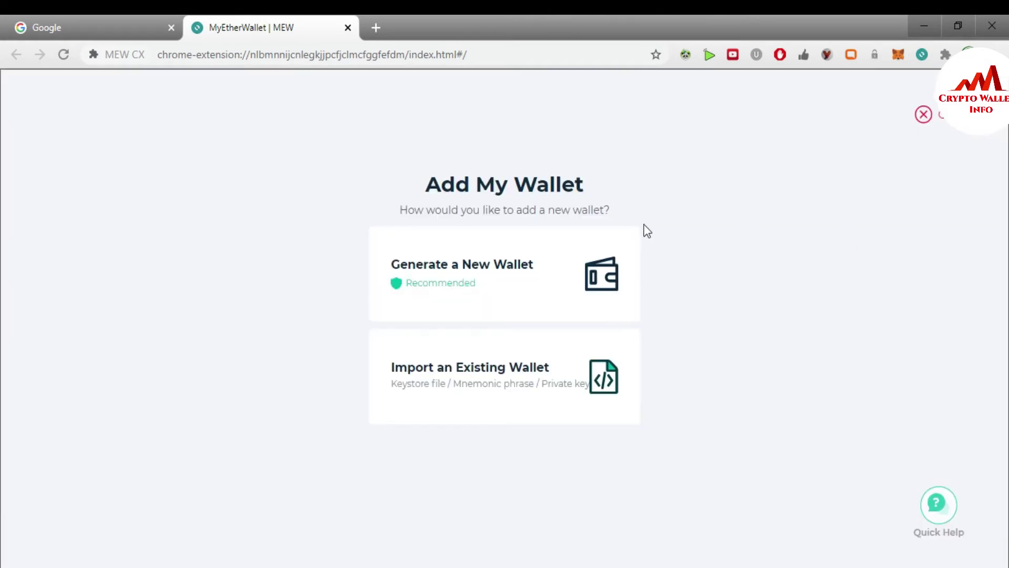
{"action": "left_click", "coordinate": [491, 267]}
{"action": "left_click", "coordinate": [323, 257]}
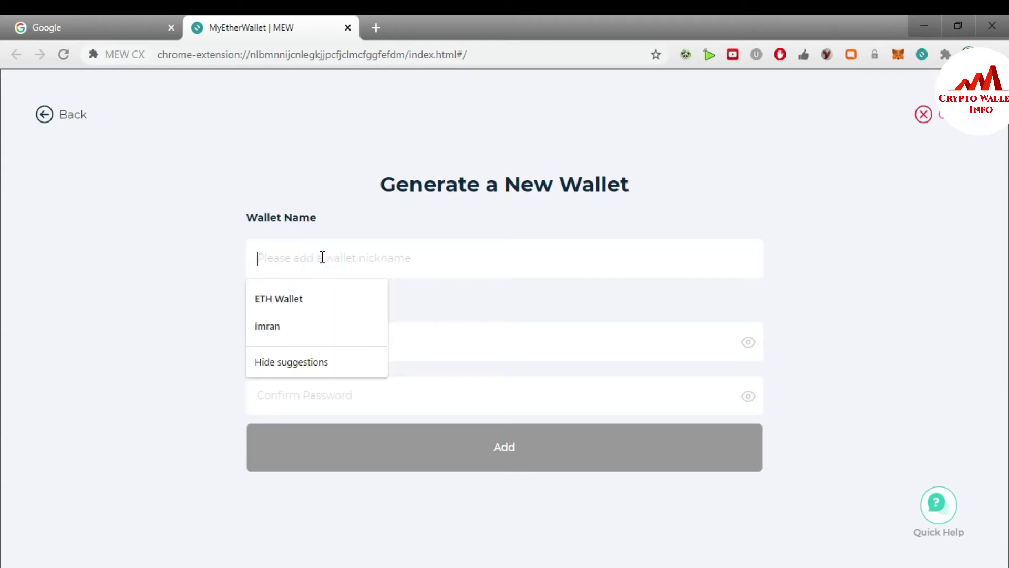
{"action": "type", "text": "Rauf"}
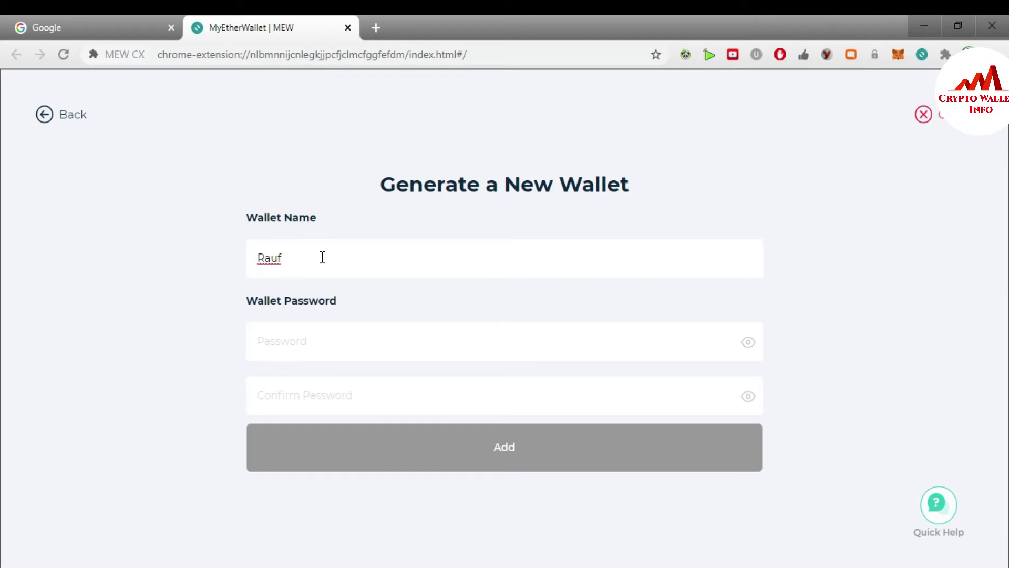
{"action": "type", "text": " ETH"}
- Enter the wallet password and fill in the password confirmation
{"action": "left_click", "coordinate": [313, 332]}
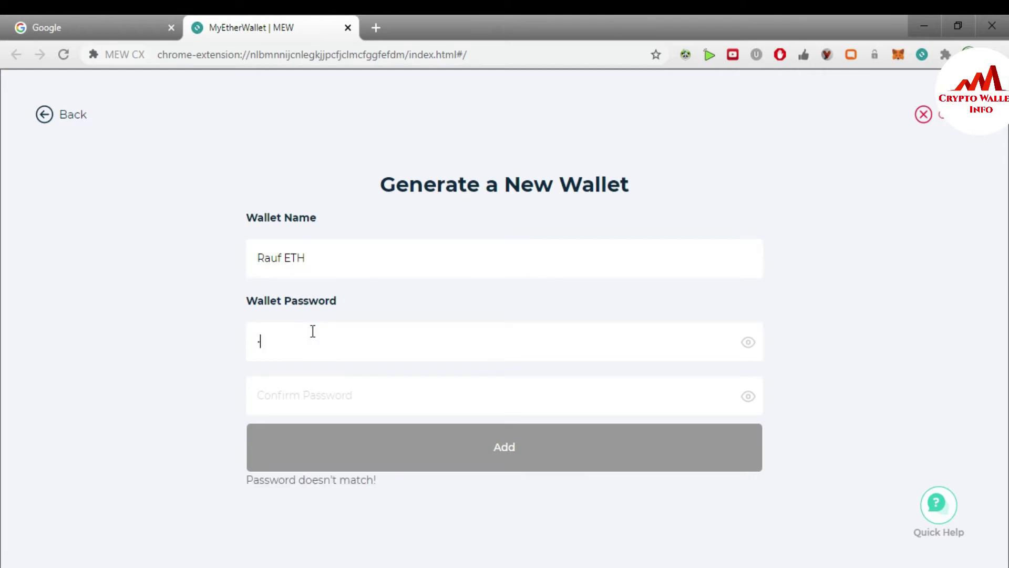
{"action": "left_click", "coordinate": [316, 399]}
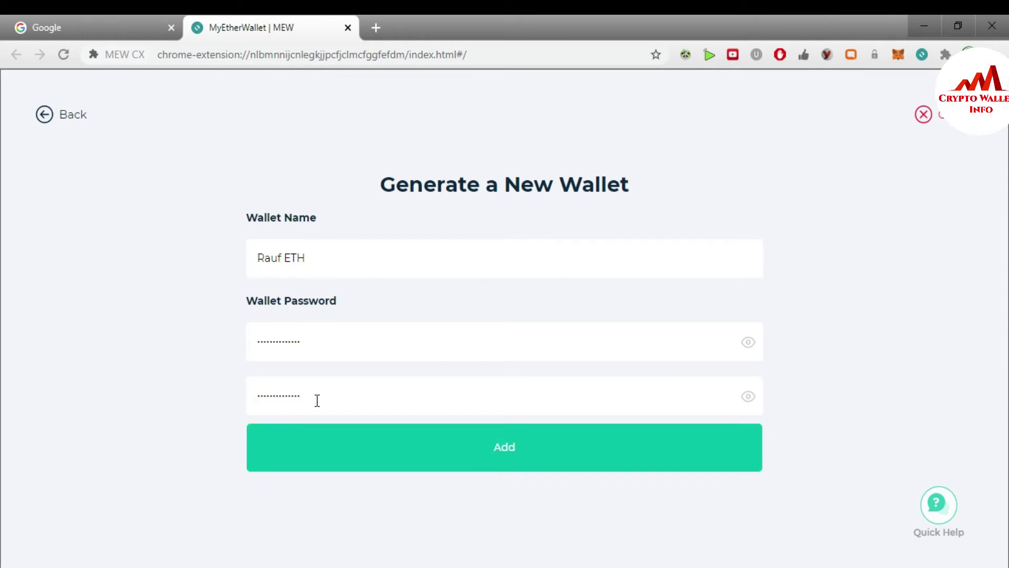
- Add the Rauf ETH wallet, acknowledge the success dialog, and check both wallets are listed
{"action": "left_click", "coordinate": [537, 446]}
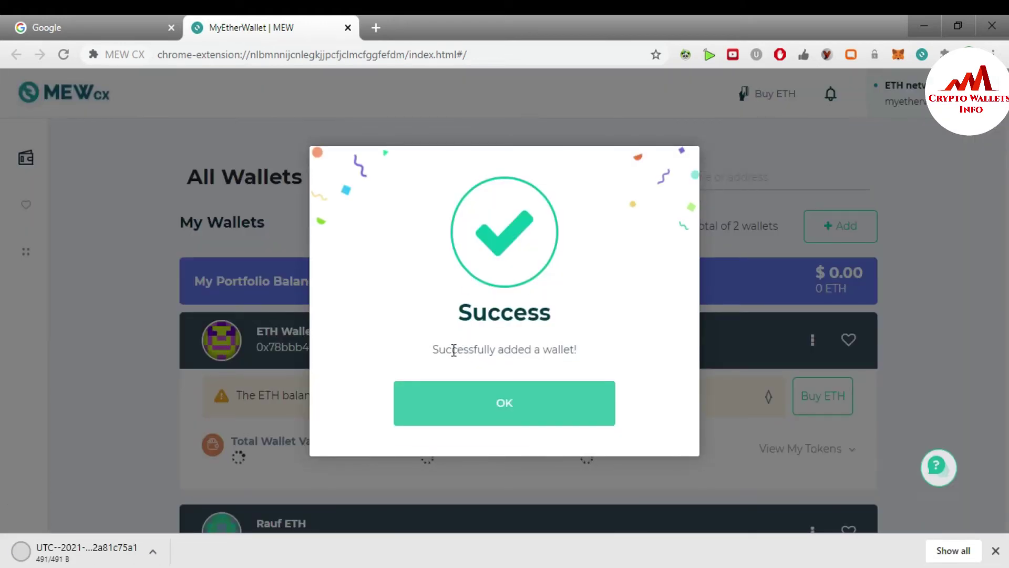
{"action": "left_click", "coordinate": [513, 407]}
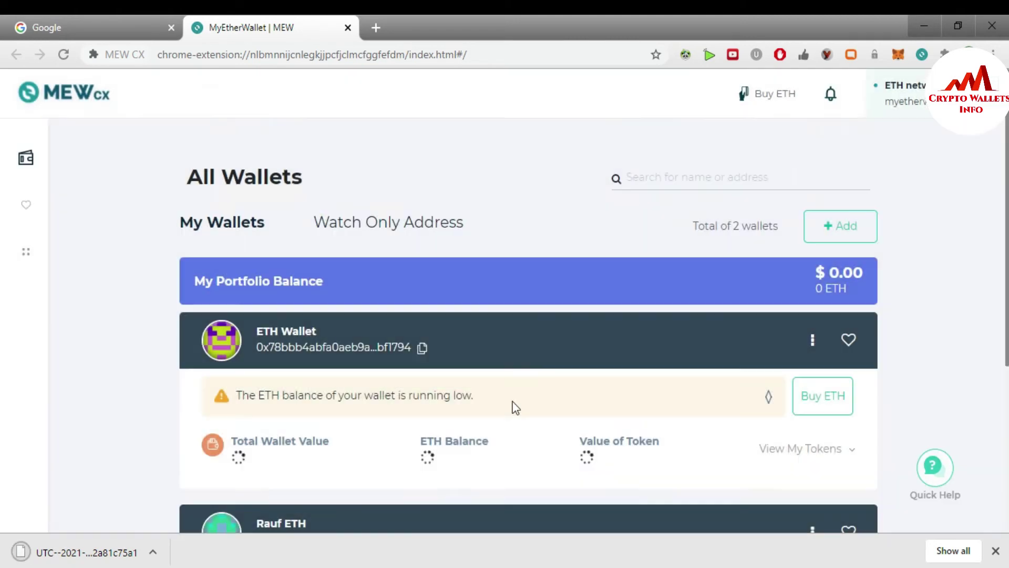
{"action": "scroll", "coordinate": [910, 271], "scroll_direction": "down", "scroll_amount": 4}
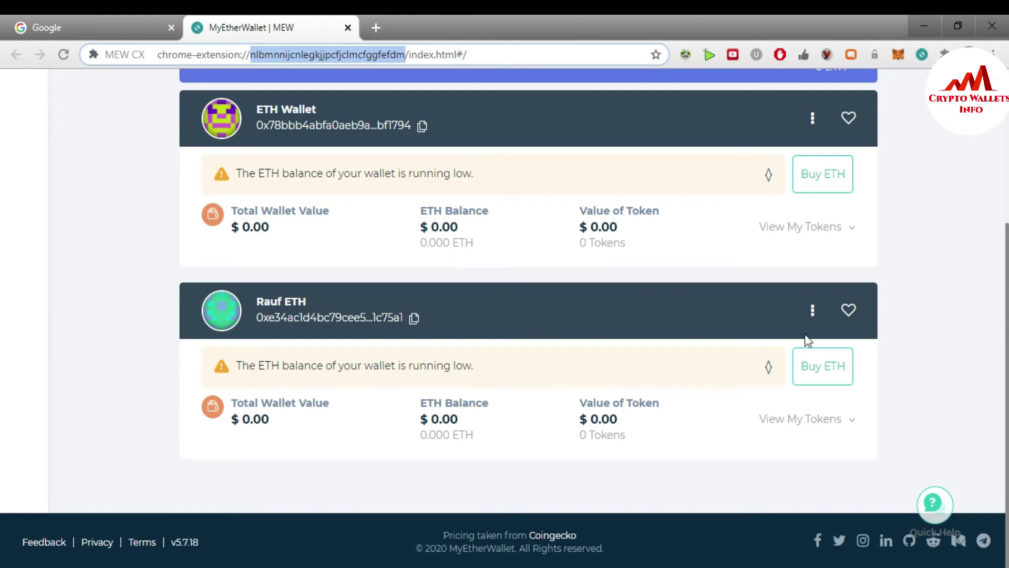
{"action": "left_click", "coordinate": [2, 386]}
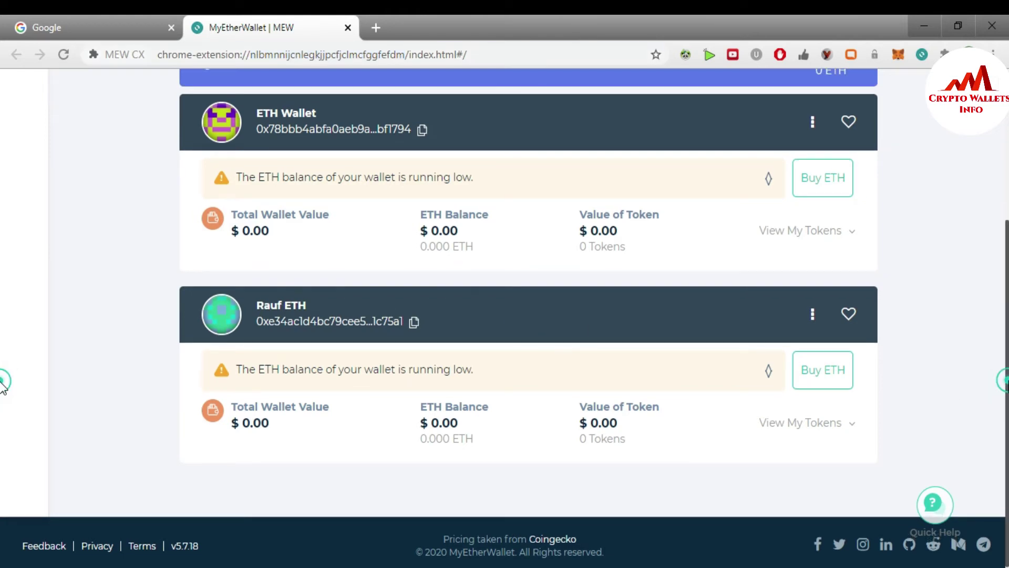
{"action": "scroll", "coordinate": [2, 387], "scroll_direction": "up", "scroll_amount": 3}
{"action": "scroll", "coordinate": [2, 294], "scroll_direction": "down", "scroll_amount": 1}
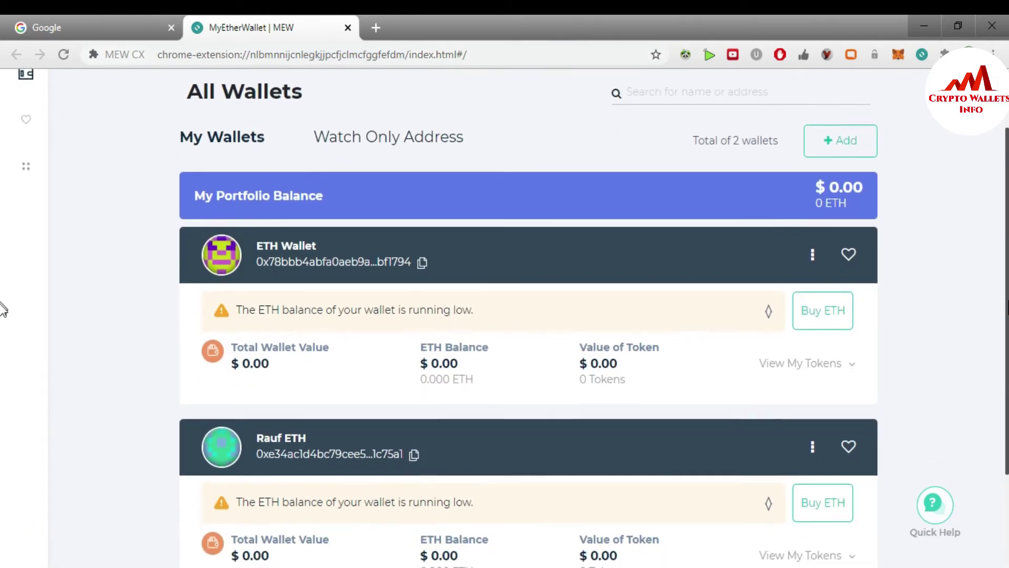
- Start another generated wallet and replace its name with 'ETH 2 Wallet'
{"action": "left_click", "coordinate": [847, 118]}
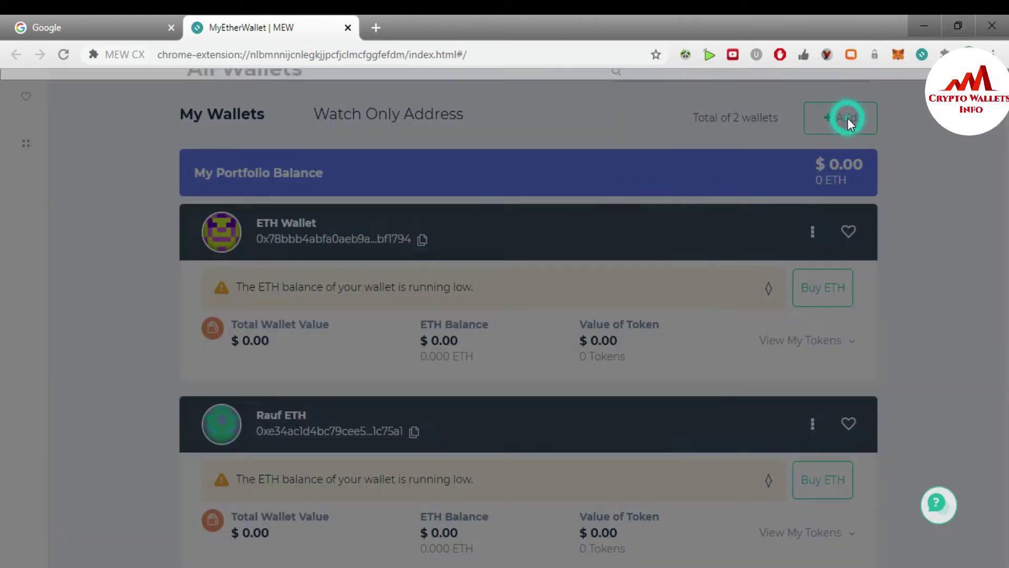
{"action": "left_click", "coordinate": [474, 283]}
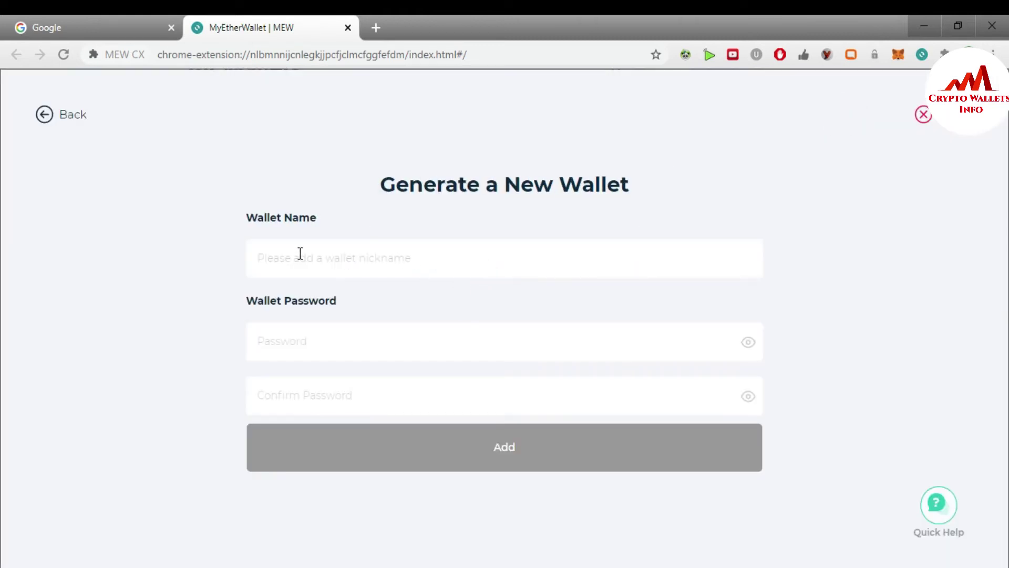
{"action": "left_click", "coordinate": [295, 251]}
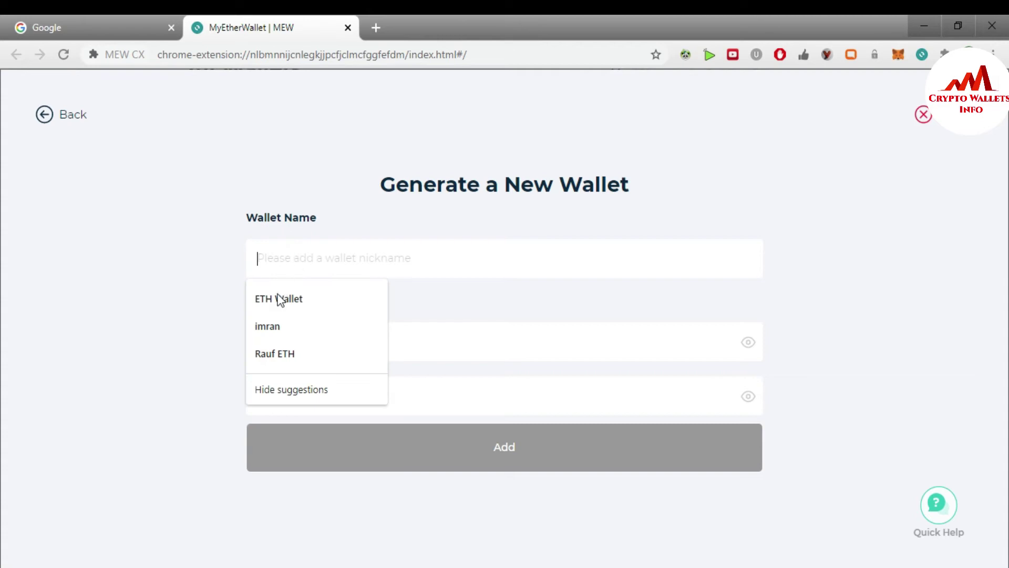
{"action": "left_click", "coordinate": [271, 322]}
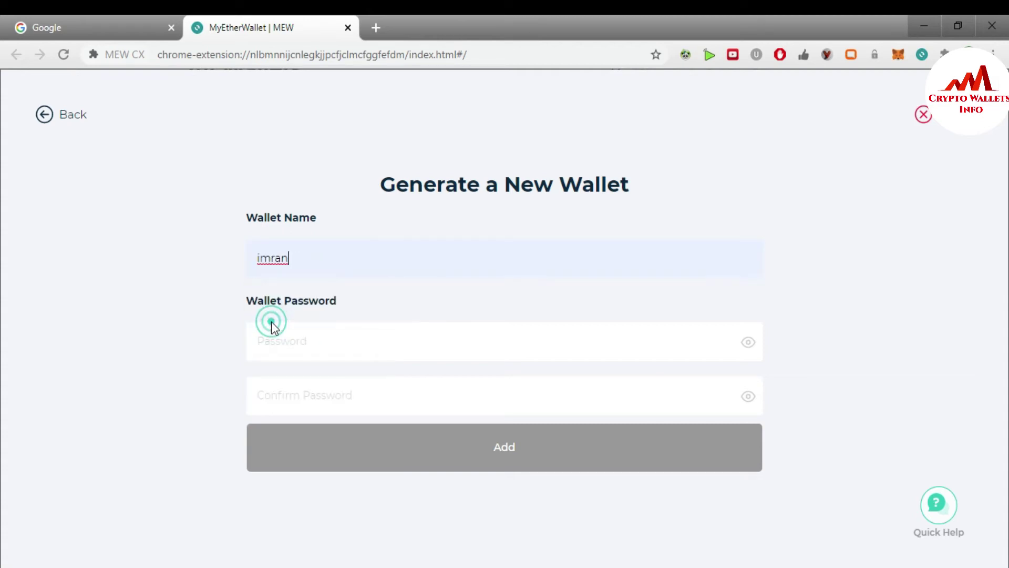
{"action": "double_click", "coordinate": [316, 250]}
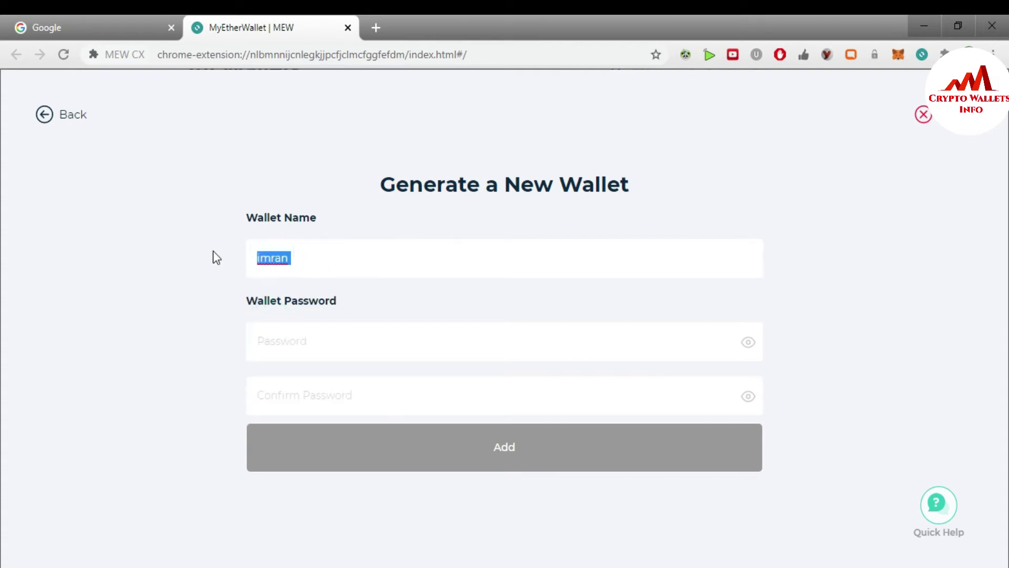
{"action": "key", "text": "BackSpace"}
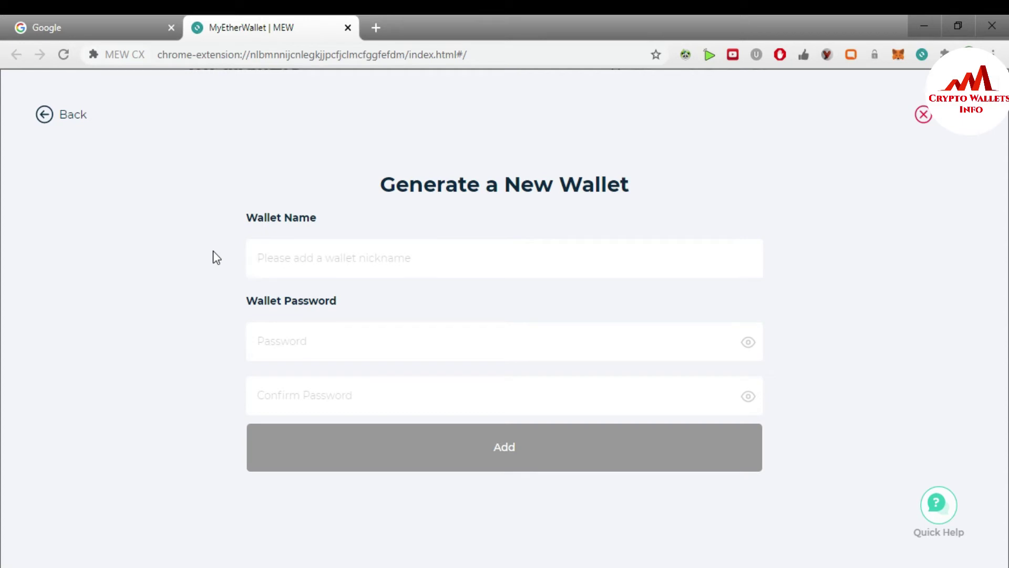
{"action": "type", "text": "ET"}
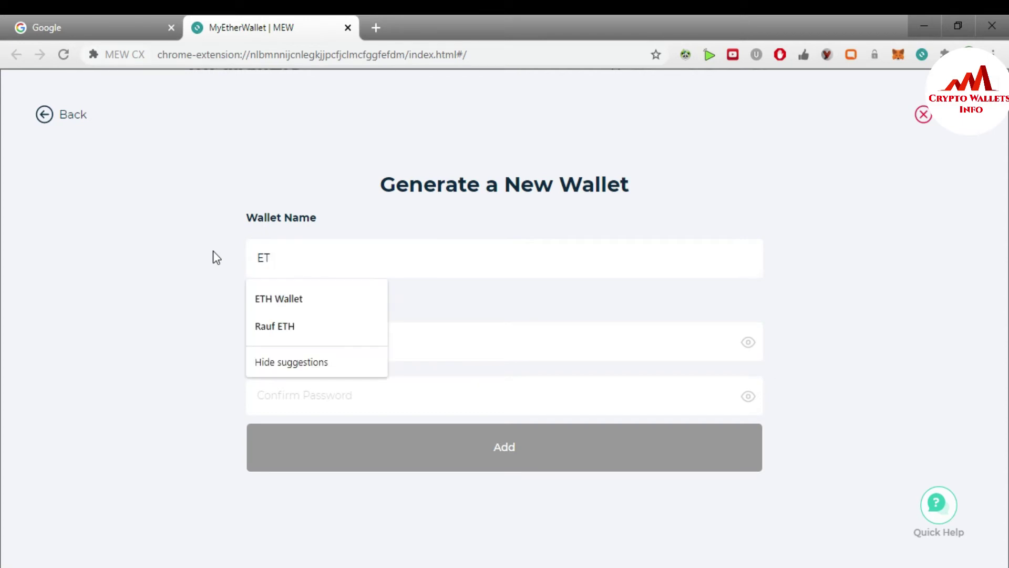
{"action": "type", "text": "H2"}
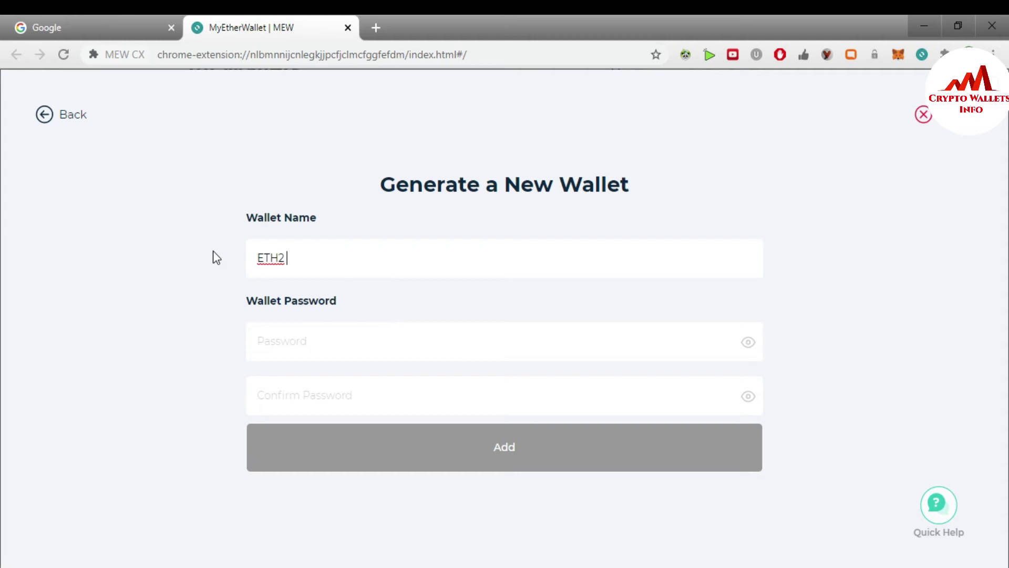
{"action": "key", "text": "BackSpace"}
{"action": "type", "text": "2 Wallet"}
- Enter the wallet password and a matching password confirmation
{"action": "left_click", "coordinate": [286, 343]}
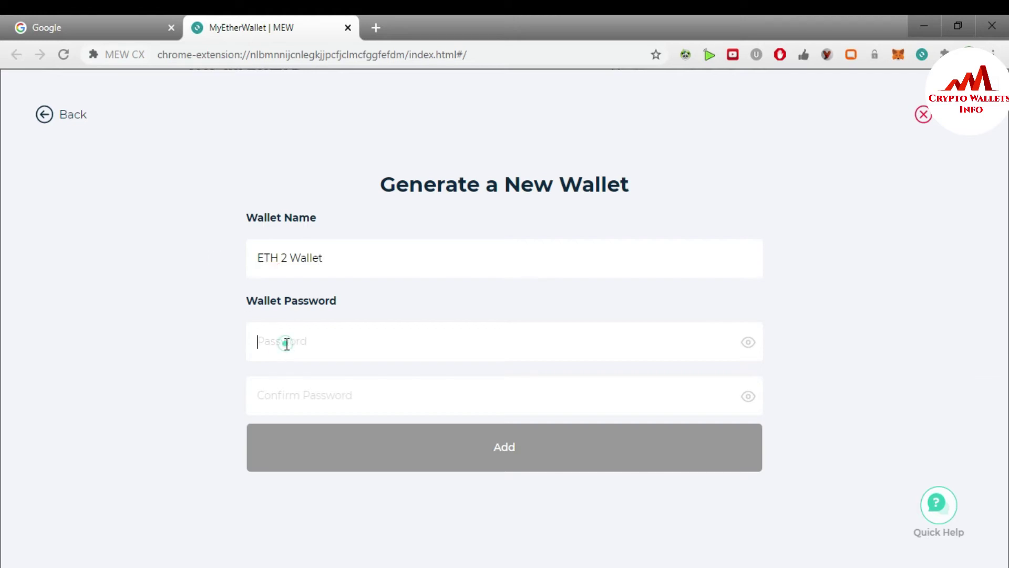
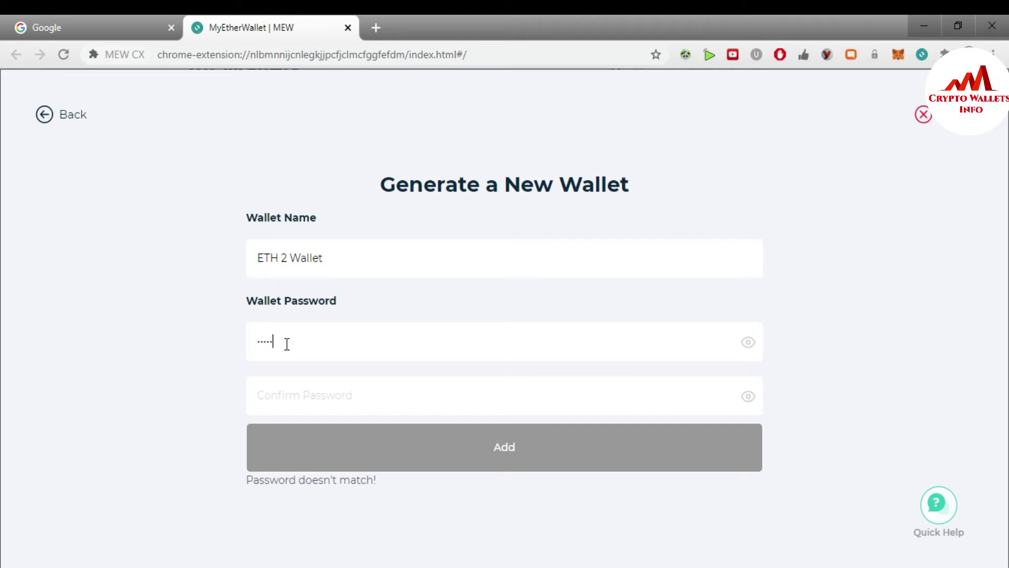
{"action": "left_click", "coordinate": [290, 382]}
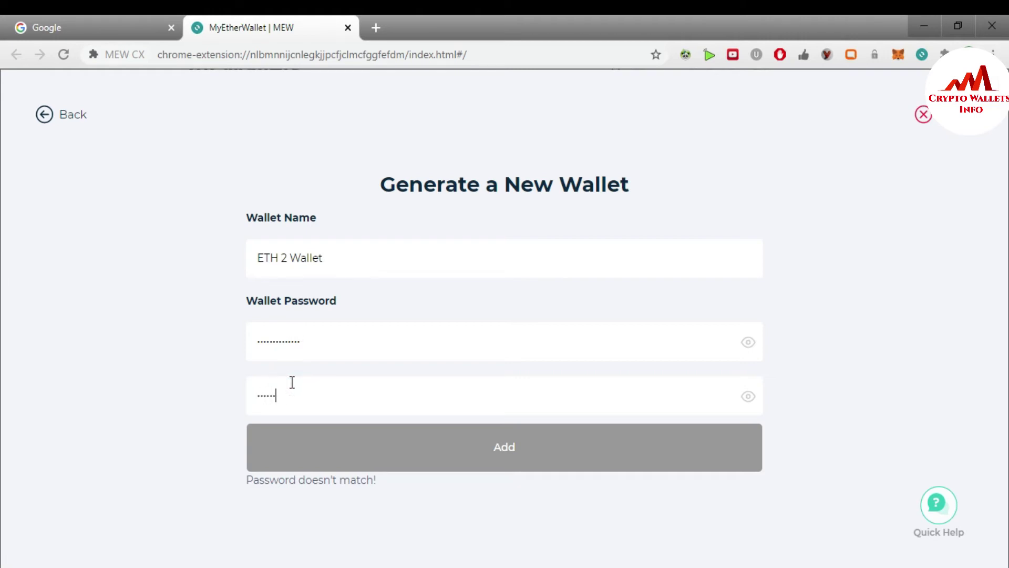
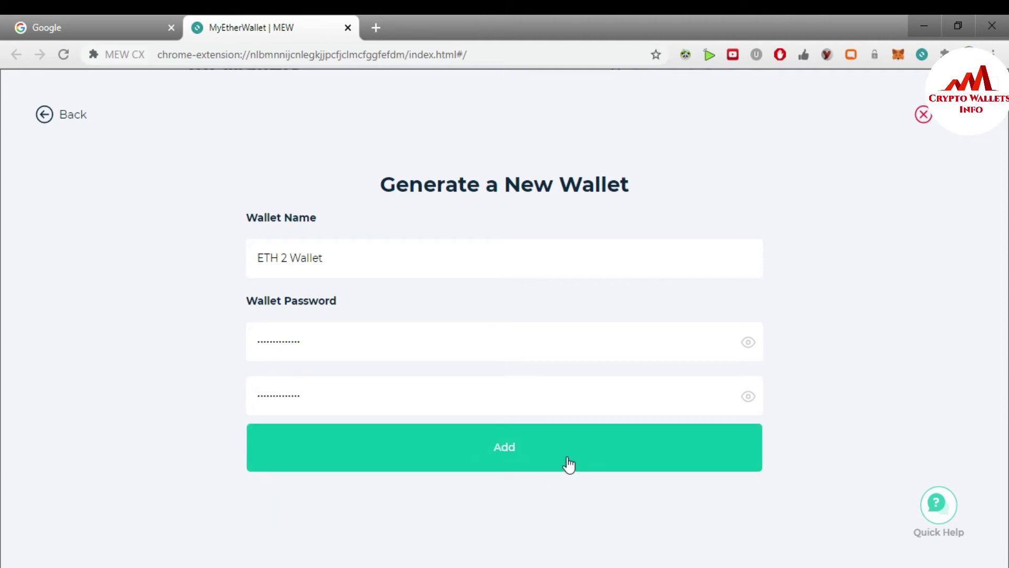
- Add ETH 2 Wallet, dismiss the success message, and scroll through all three listed wallets
{"action": "left_click", "coordinate": [567, 458]}
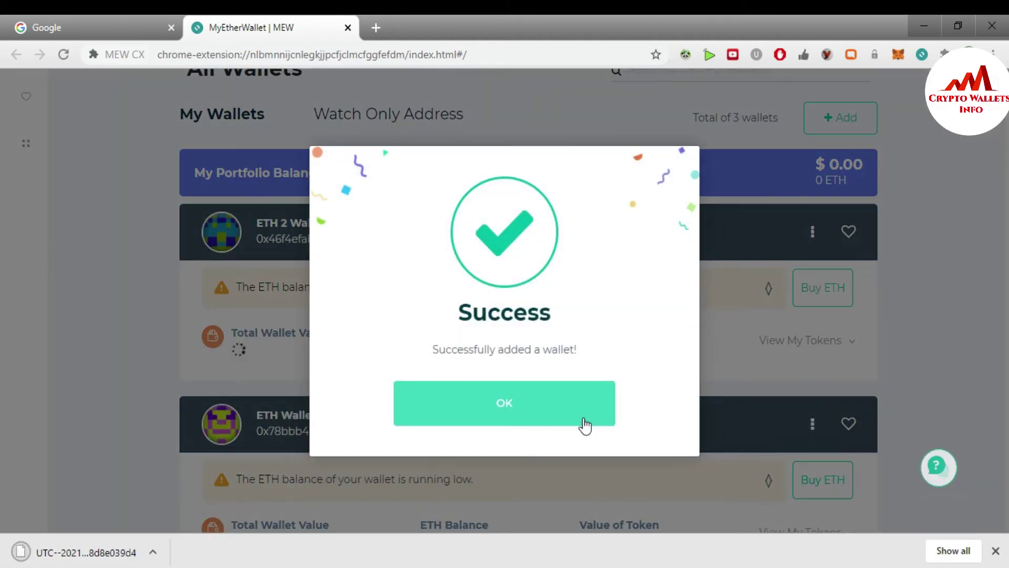
{"action": "left_click", "coordinate": [517, 413]}
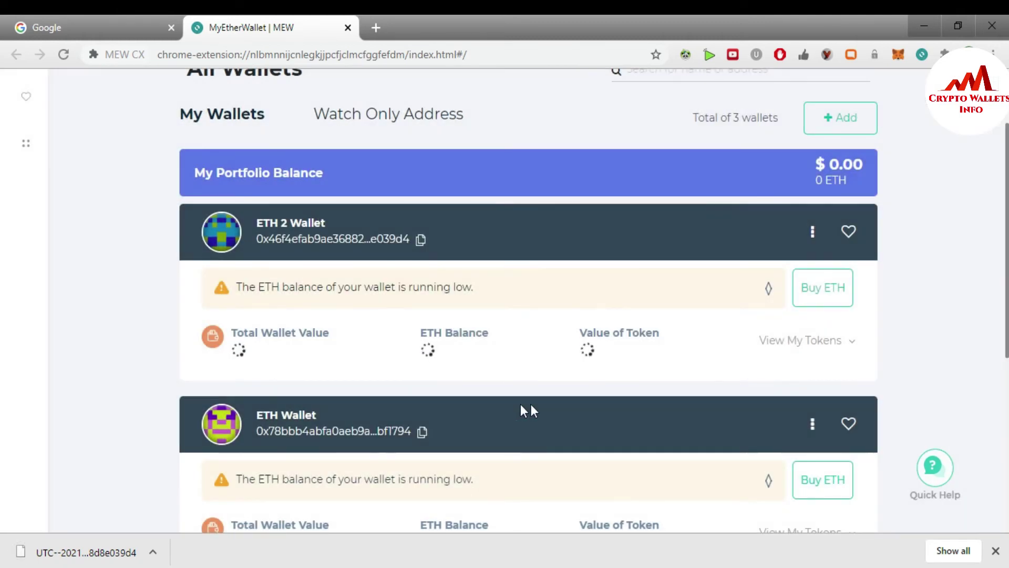
{"action": "scroll", "coordinate": [3, 242], "scroll_direction": "down", "scroll_amount": 1}
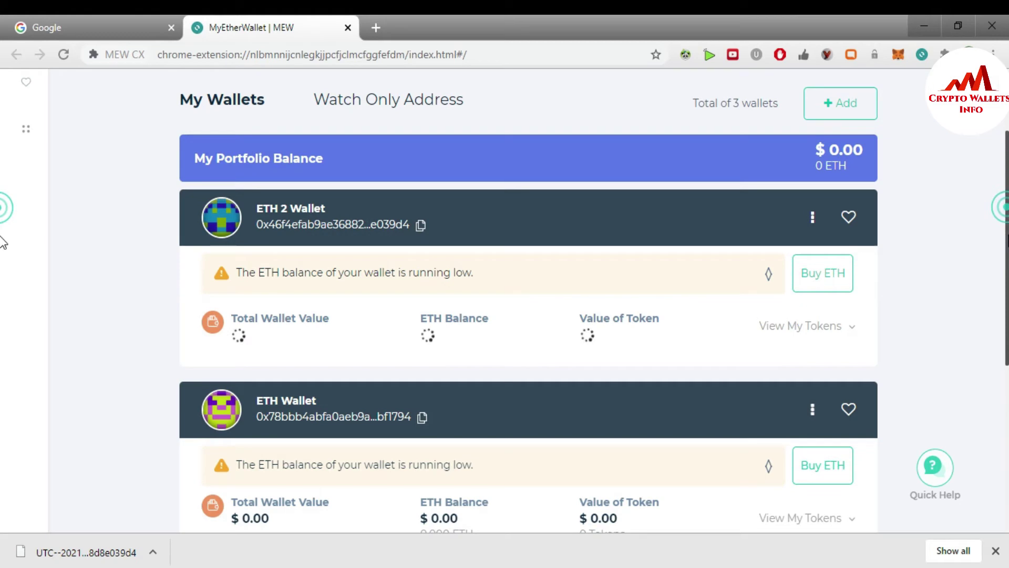
{"action": "scroll", "coordinate": [4, 336], "scroll_direction": "down", "scroll_amount": 5}
{"action": "scroll", "coordinate": [1002, 225], "scroll_direction": "up", "scroll_amount": 5}
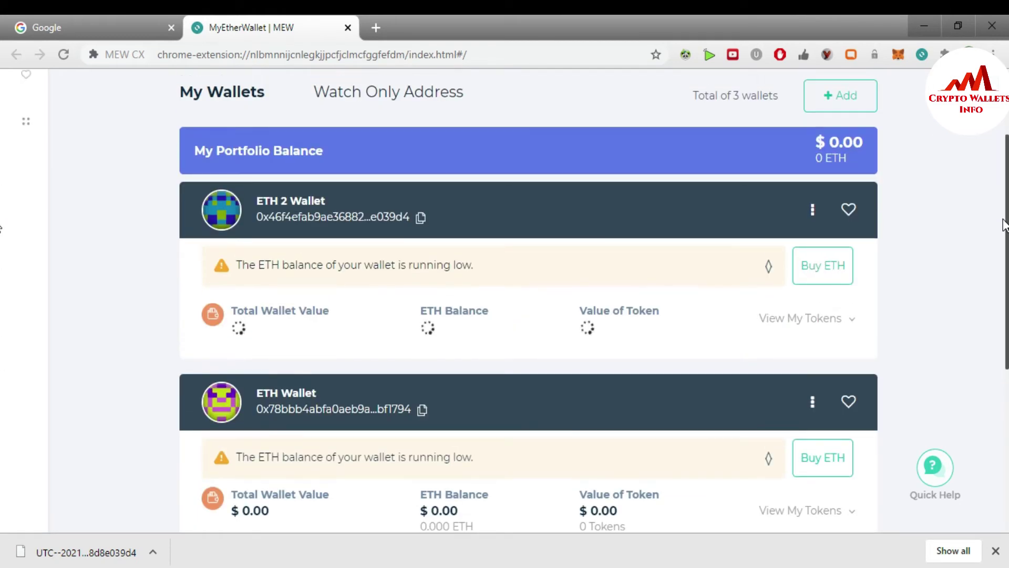
{"action": "scroll", "coordinate": [1004, 225], "scroll_direction": "down", "scroll_amount": 1}
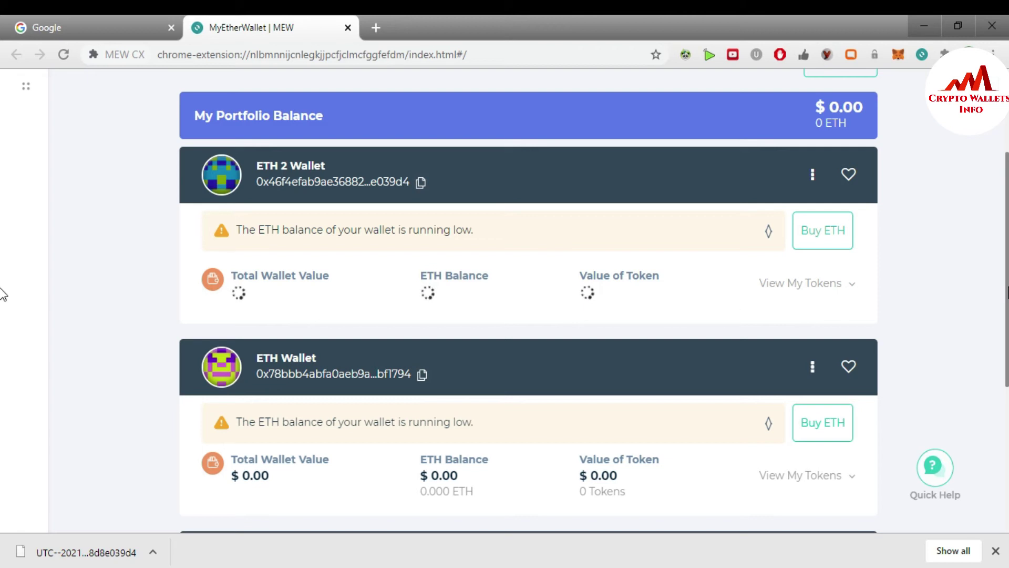
{"action": "scroll", "coordinate": [2, 295], "scroll_direction": "down", "scroll_amount": 4}
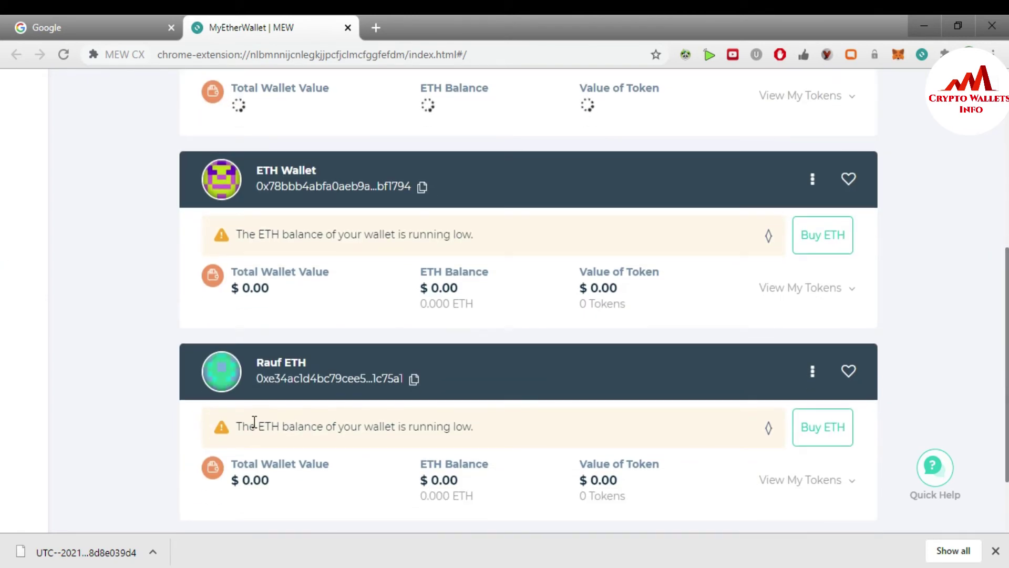
{"action": "scroll", "coordinate": [3, 315], "scroll_direction": "up", "scroll_amount": 4}
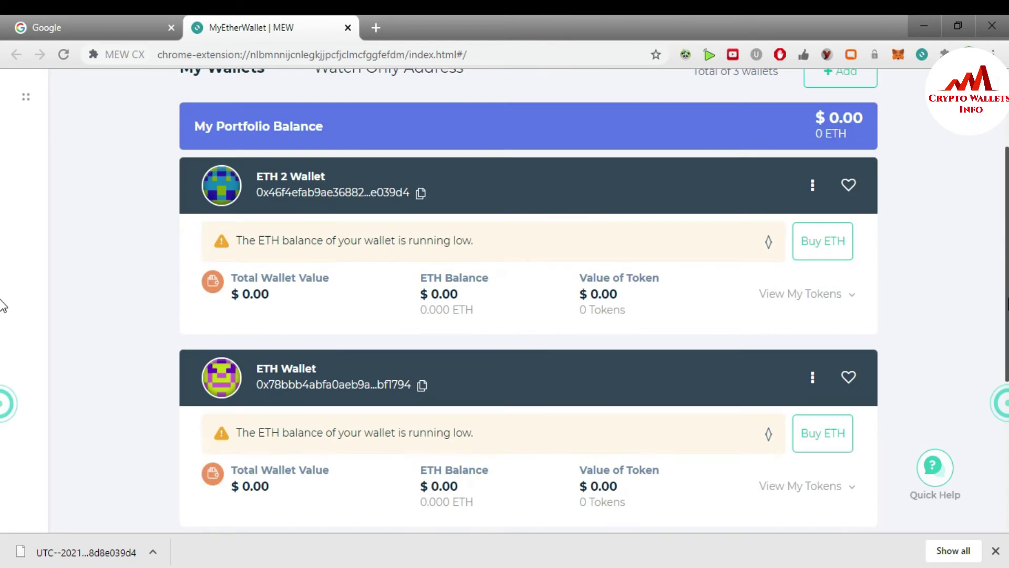
{"action": "scroll", "coordinate": [2, 294], "scroll_direction": "up", "scroll_amount": 2}
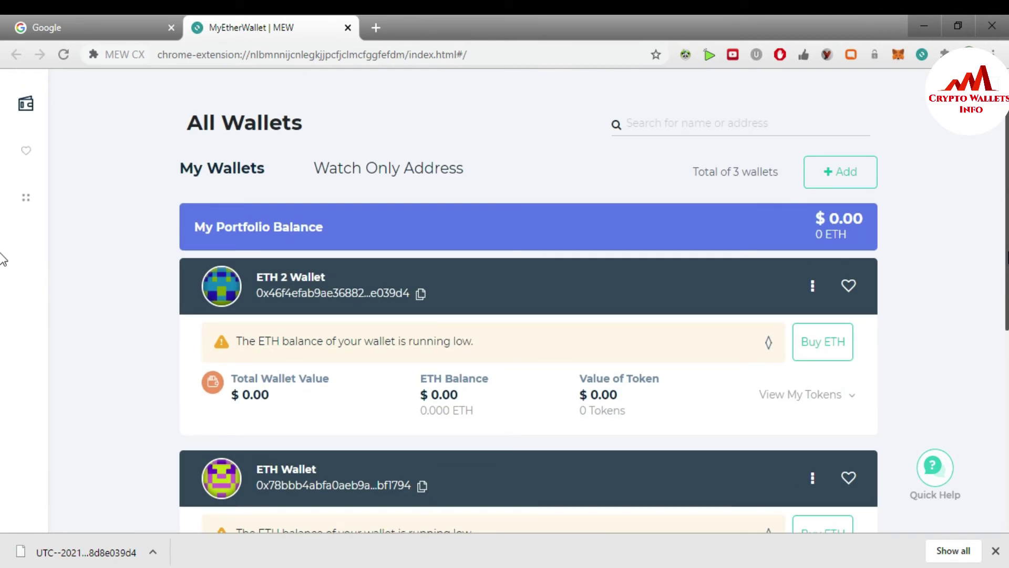
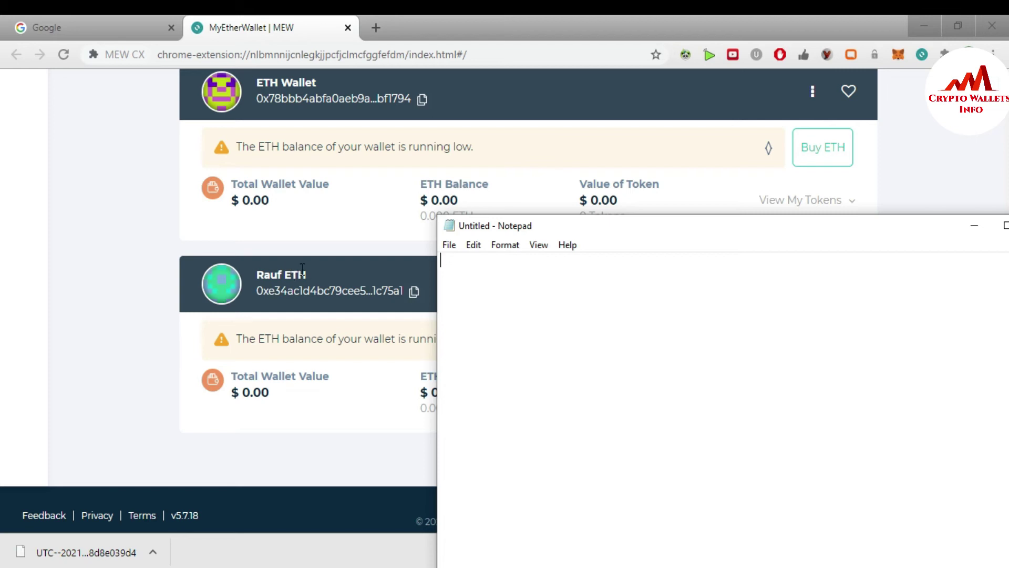
- Type an address heading for the bottom wallet in Notepad, fixing the mistyped name
{"action": "type", "text": "EAUF  ETH"}
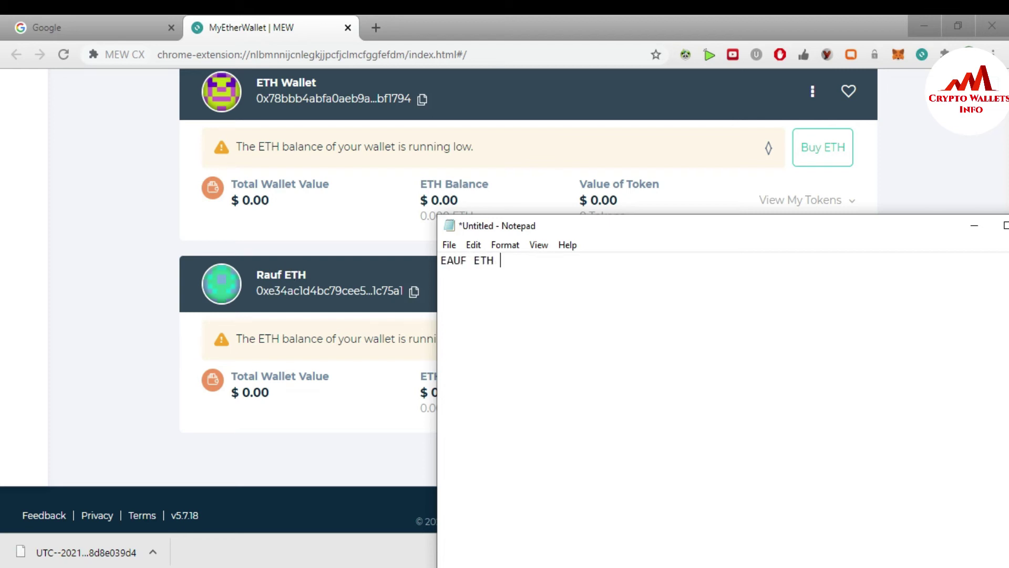
{"action": "key", "text": "ctrl+z"}
{"action": "type", "text": "Rauf Eth Address"}
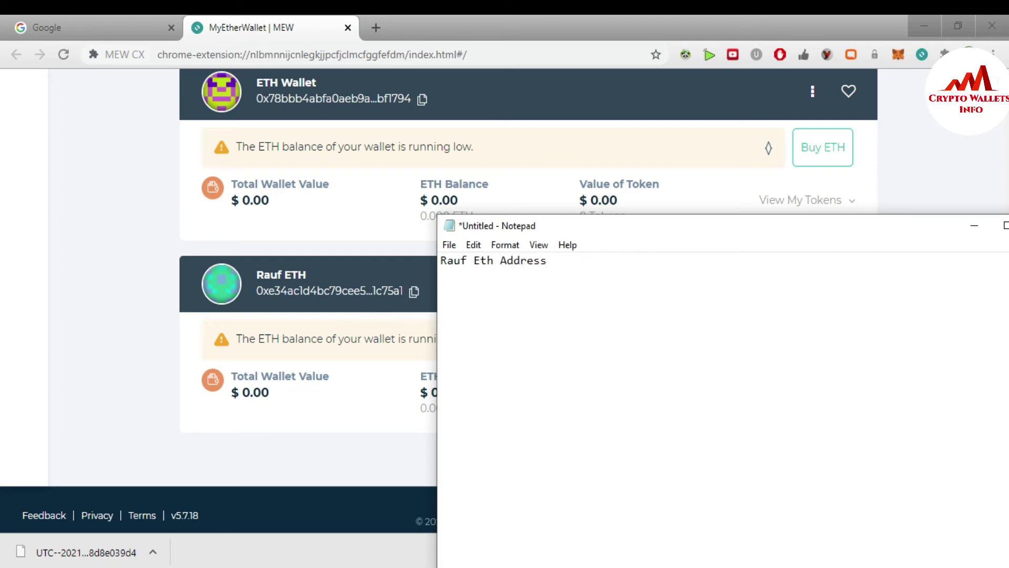
{"action": "key", "text": "Return"}
{"action": "key", "text": "Return"}
{"action": "key", "text": "Return"}
- Paste the bottom wallet's full Ethereum address under its heading
{"action": "left_click", "coordinate": [414, 293]}
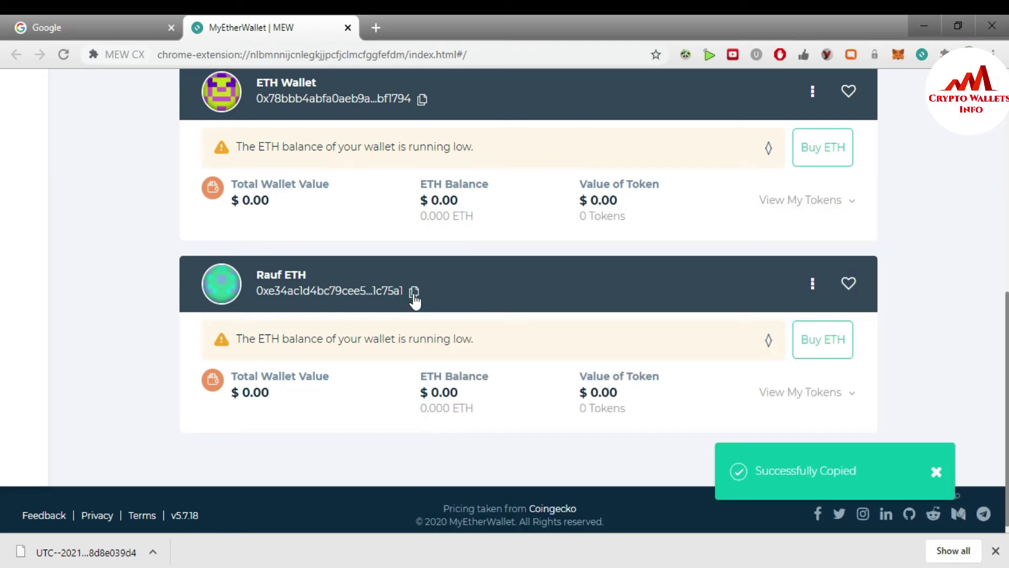
{"action": "left_click", "coordinate": [537, 561]}
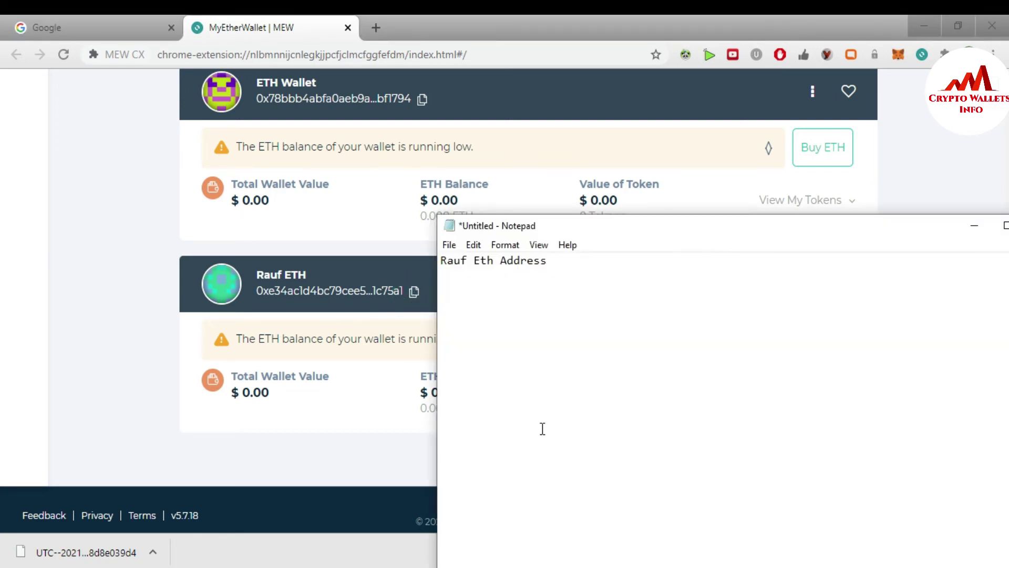
{"action": "key", "text": "ctrl+v"}
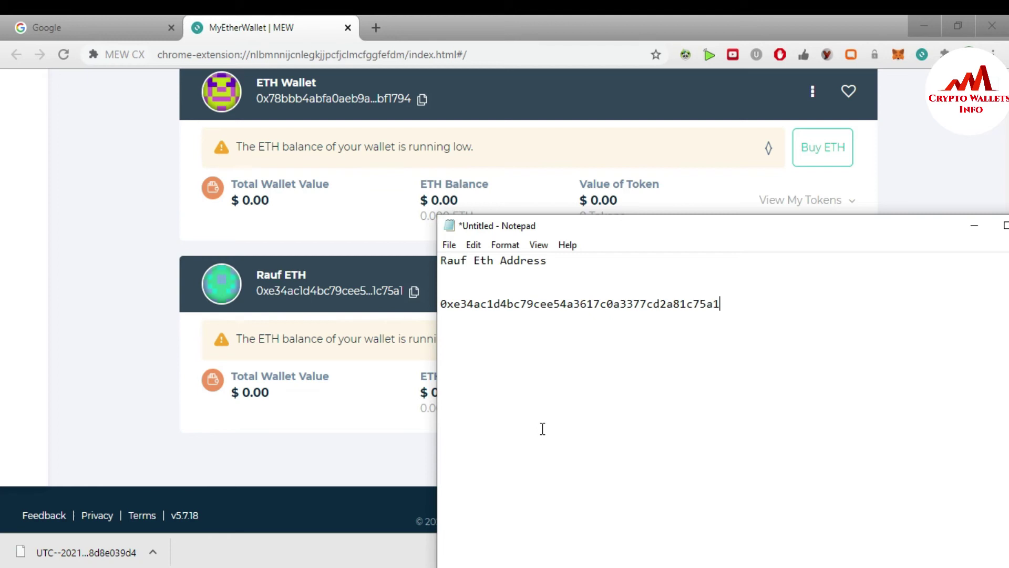
{"action": "key", "text": "Return"}
{"action": "left_click", "coordinate": [1, 129]}
{"action": "scroll", "coordinate": [3, 221], "scroll_direction": "down", "scroll_amount": 5}
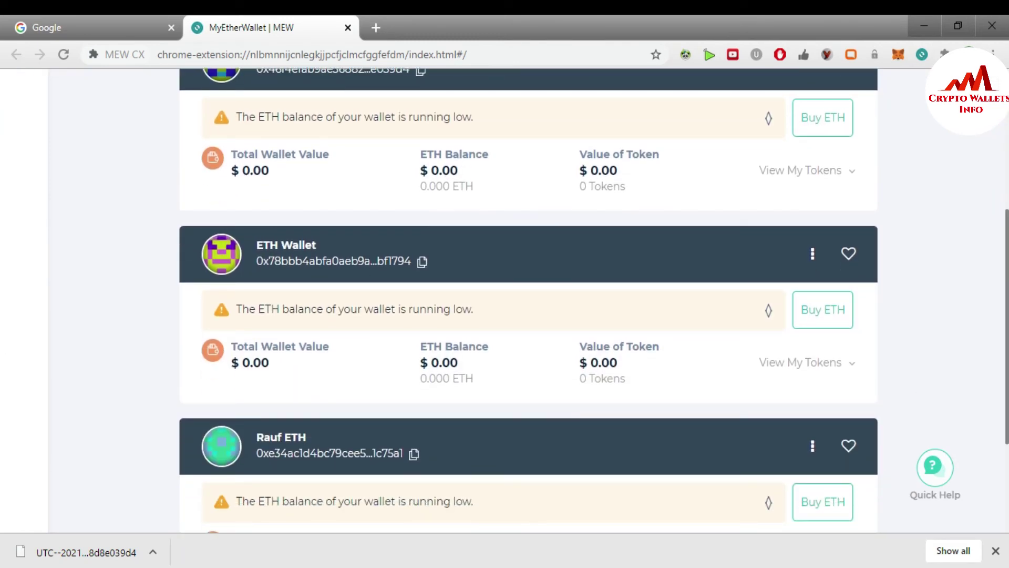
- Add an 'ETH WALLET' heading on a new line in Notepad
{"action": "key", "text": "alt+Tab"}
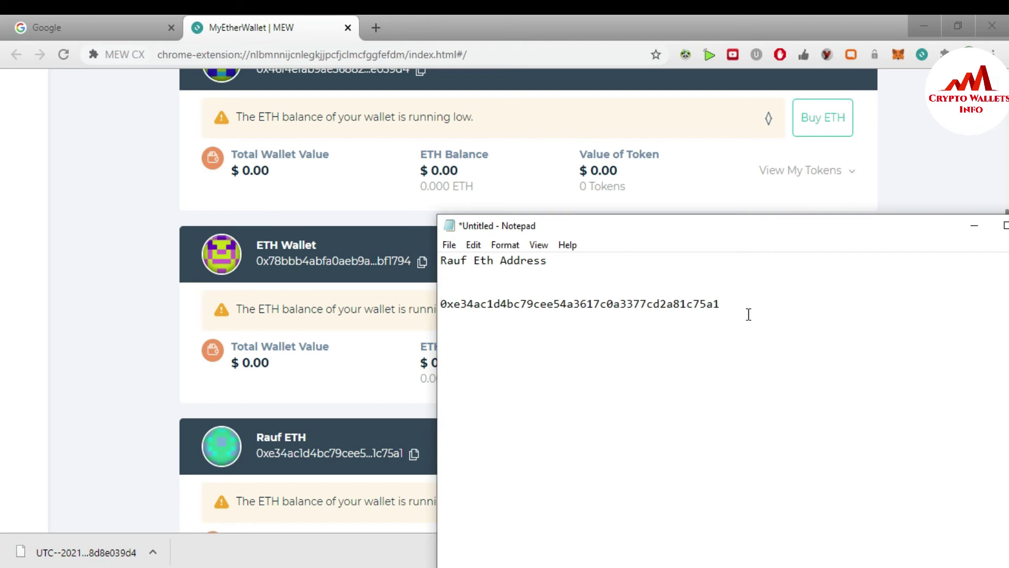
{"action": "key", "text": "Return"}
{"action": "key", "text": "Return"}
{"action": "key", "text": "Return"}
{"action": "type", "text": "ETH WALLET"}
{"action": "key", "text": "Return"}
{"action": "key", "text": "Return"}
{"action": "key", "text": "Return"}
- Paste ETH Wallet's full Ethereum address beneath the 'ETH WALLET' heading
{"action": "left_click", "coordinate": [45, 325]}
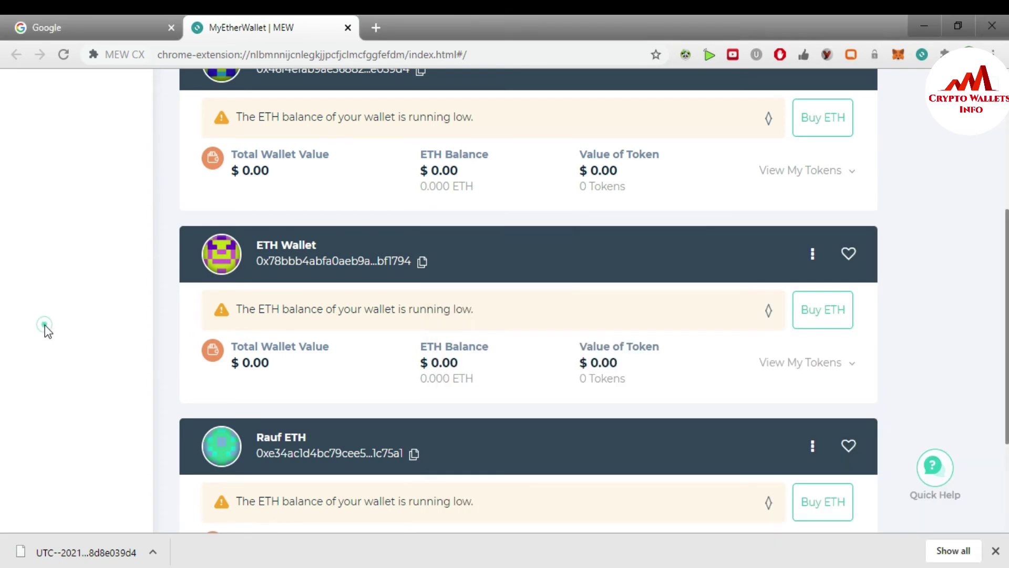
{"action": "left_click", "coordinate": [424, 262]}
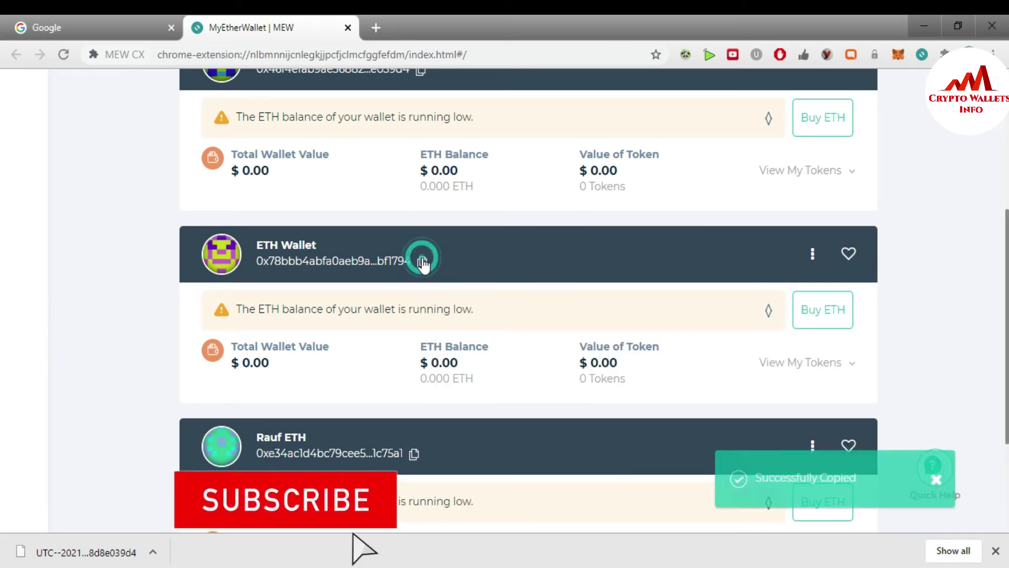
{"action": "left_click", "coordinate": [565, 565]}
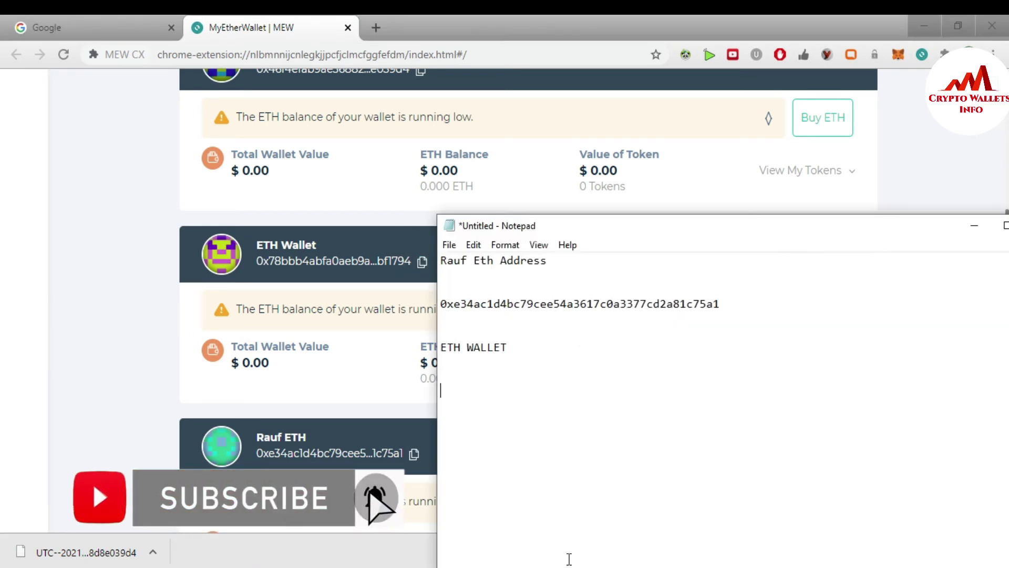
{"action": "key", "text": "Return"}
{"action": "key", "text": "Return"}
{"action": "key", "text": "ctrl+v"}
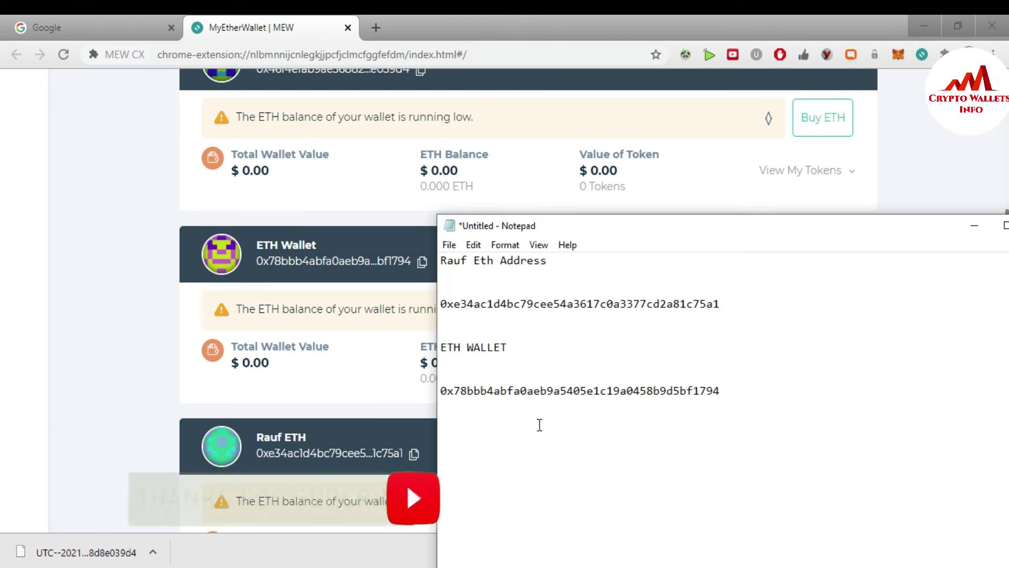
{"action": "key", "text": "Return"}
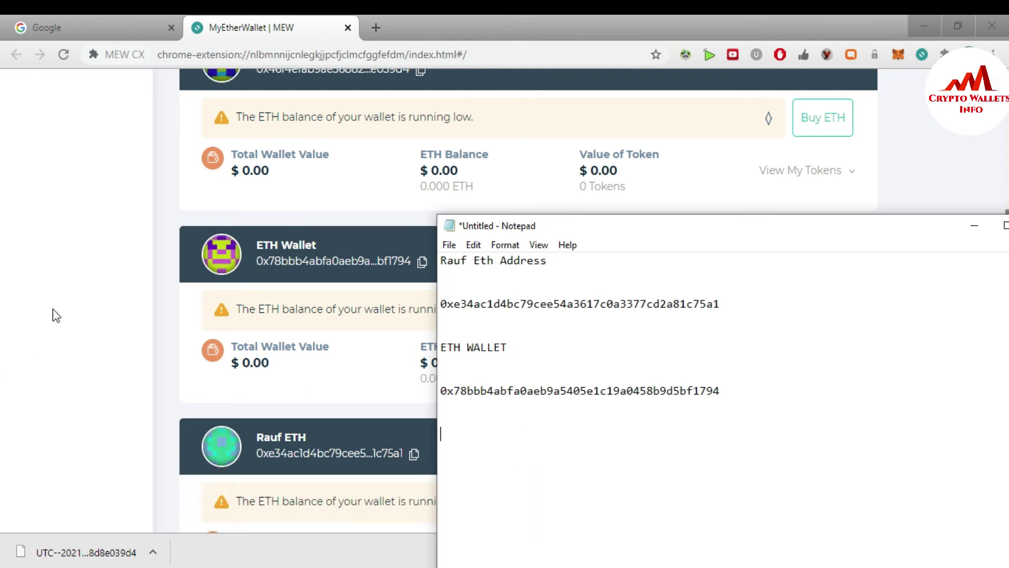
{"action": "left_click", "coordinate": [54, 309]}
- Copy the name 'ETH 2 Wallet' from MEW into the note as a heading
{"action": "scroll", "coordinate": [5, 263], "scroll_direction": "up", "scroll_amount": 3}
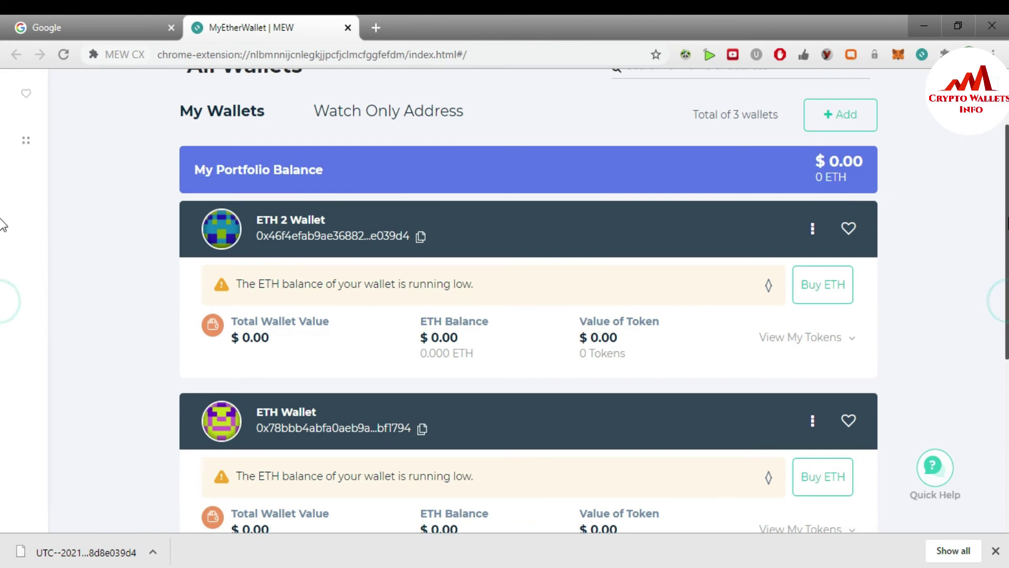
{"action": "left_click_drag", "start_coordinate": [257, 220], "coordinate": [332, 220]}
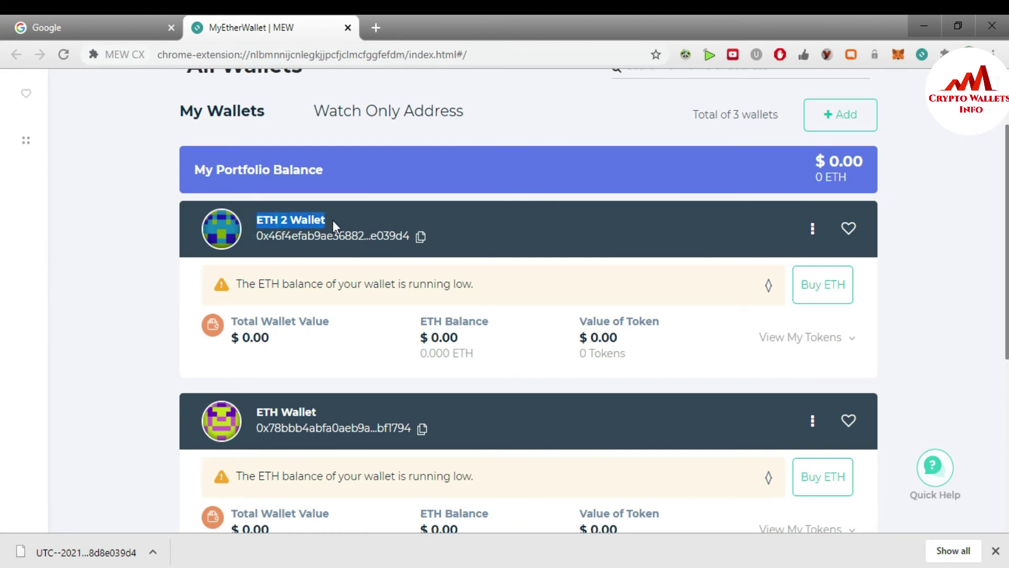
{"action": "key", "text": "alt+Tab"}
{"action": "key", "text": "ctrl+v"}
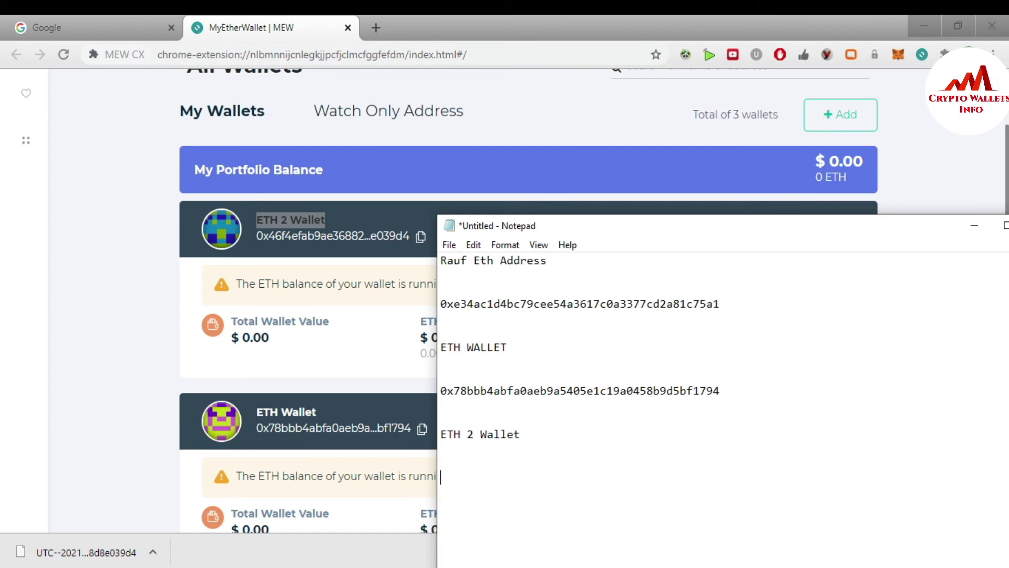
- Paste ETH 2 Wallet's full address under its name and minimize Notepad
{"action": "left_click", "coordinate": [108, 361]}
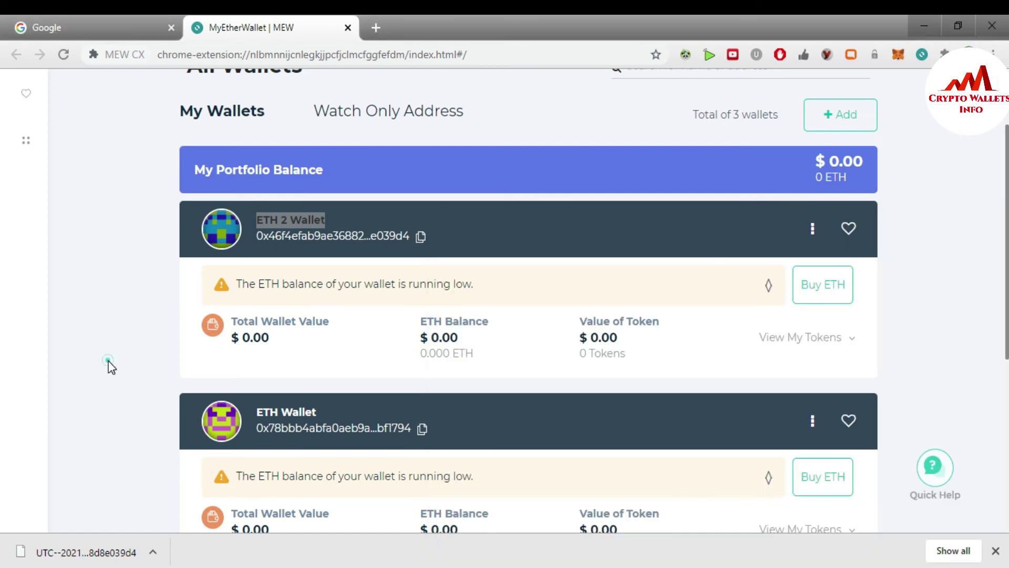
{"action": "left_click", "coordinate": [421, 238]}
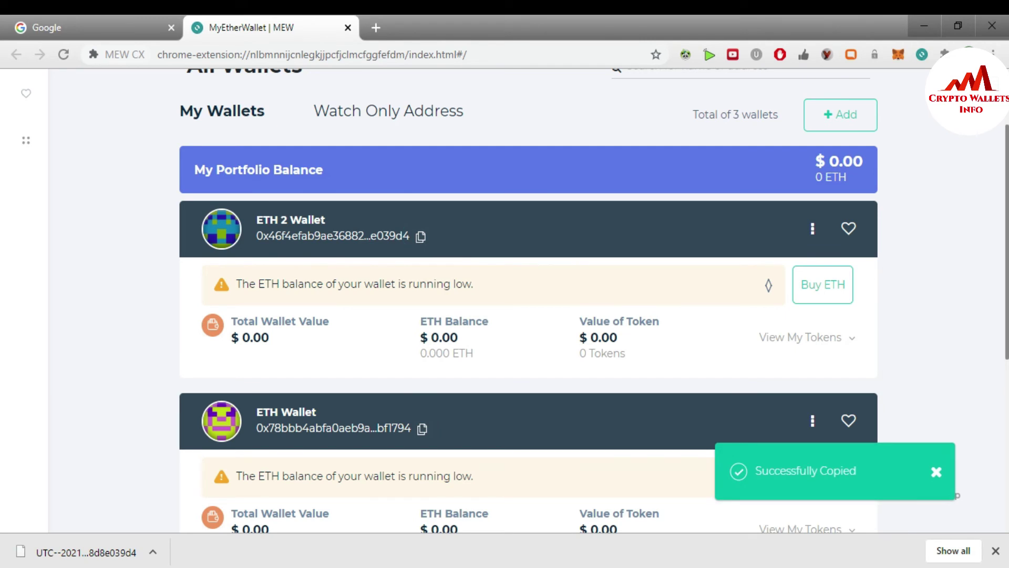
{"action": "key", "text": "alt+Tab"}
{"action": "key", "text": "ctrl+v"}
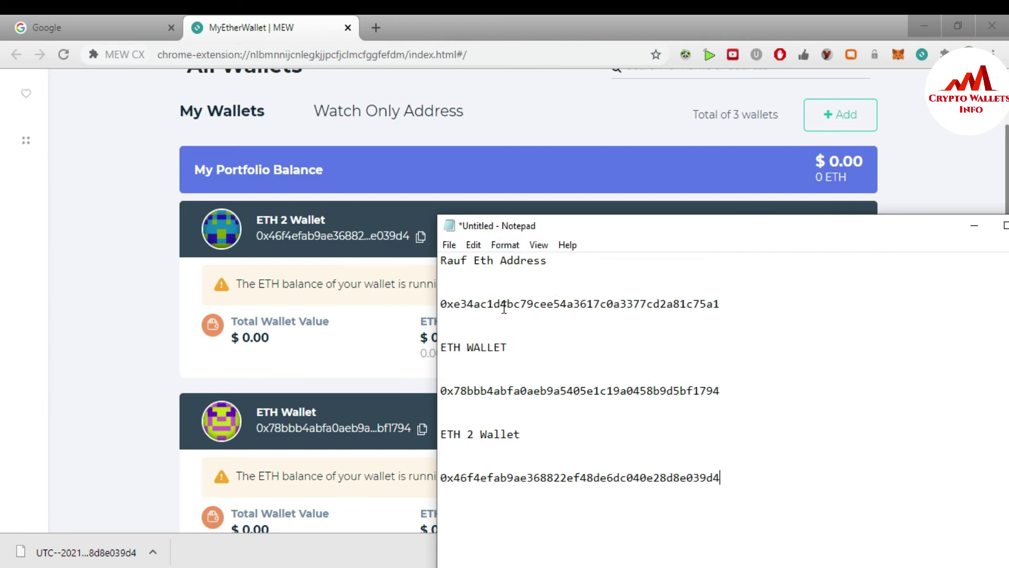
{"action": "left_click", "coordinate": [975, 229]}
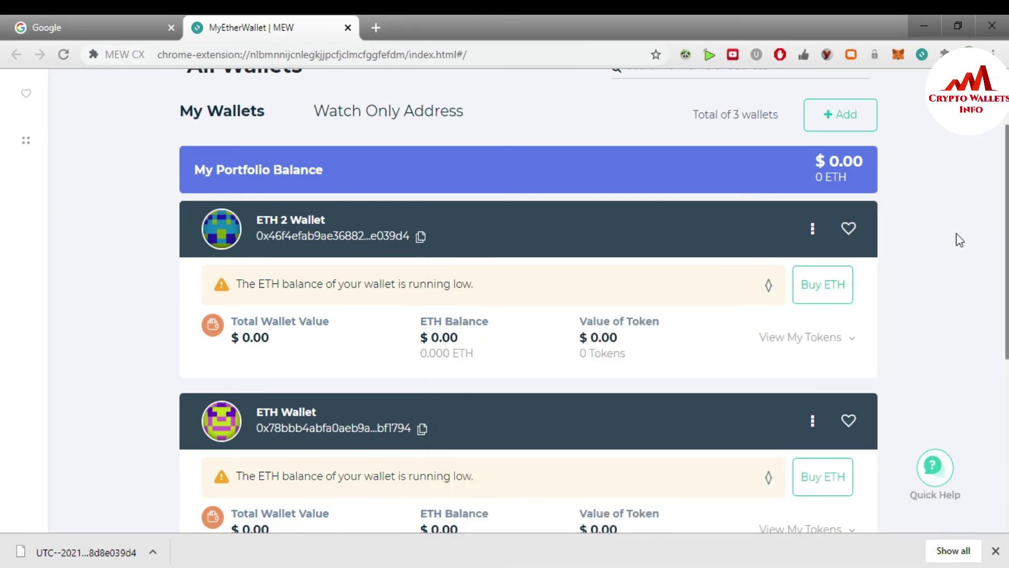
- Favourite ETH 2 Wallet with its heart icon, then go to the YouTube channel page
{"action": "scroll", "coordinate": [3, 200], "scroll_direction": "down", "scroll_amount": 1}
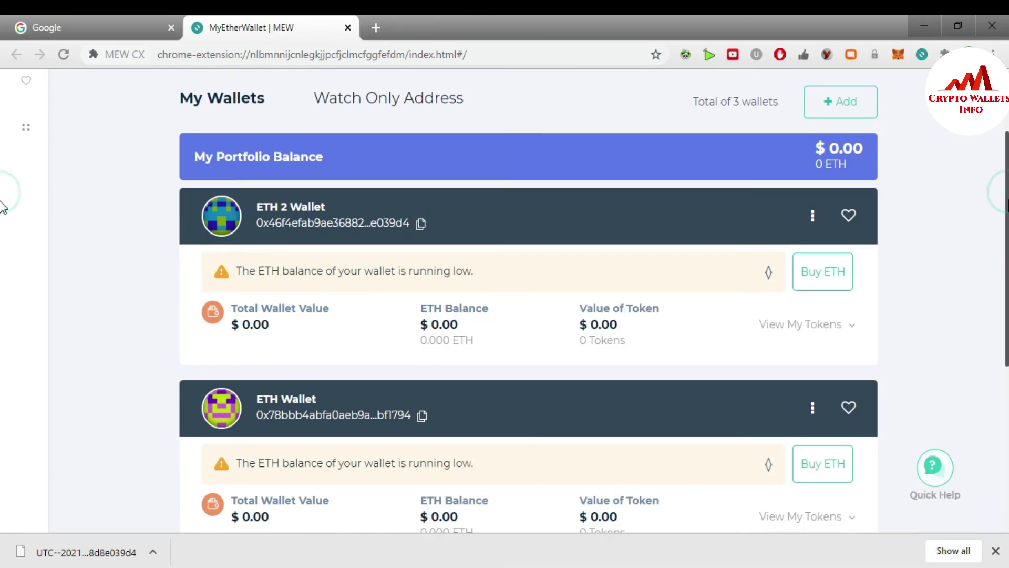
{"action": "scroll", "coordinate": [889, 229], "scroll_direction": "up", "scroll_amount": 2}
{"action": "left_click", "coordinate": [850, 242]}
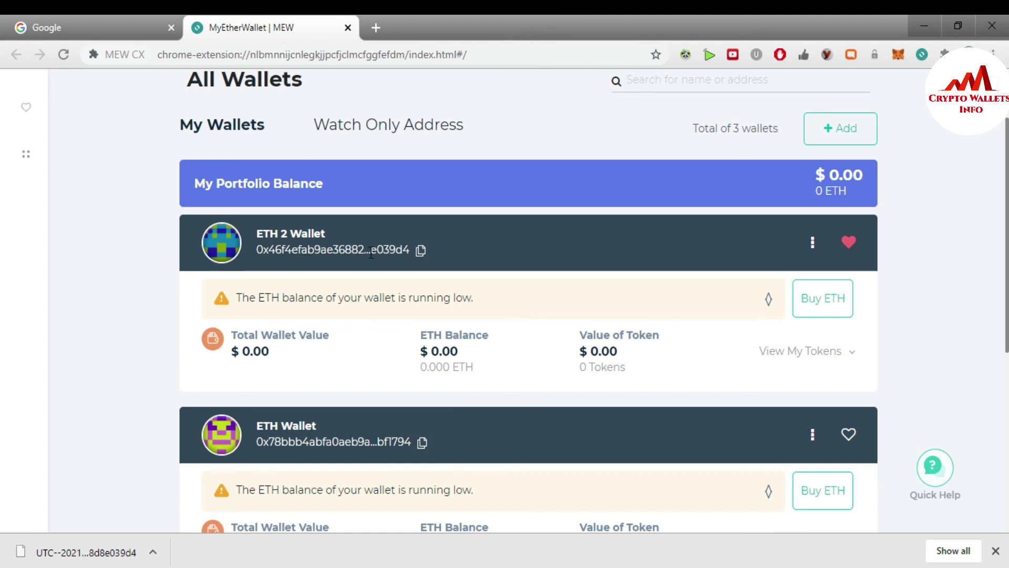
{"action": "scroll", "coordinate": [3, 263], "scroll_direction": "down", "scroll_amount": 3}
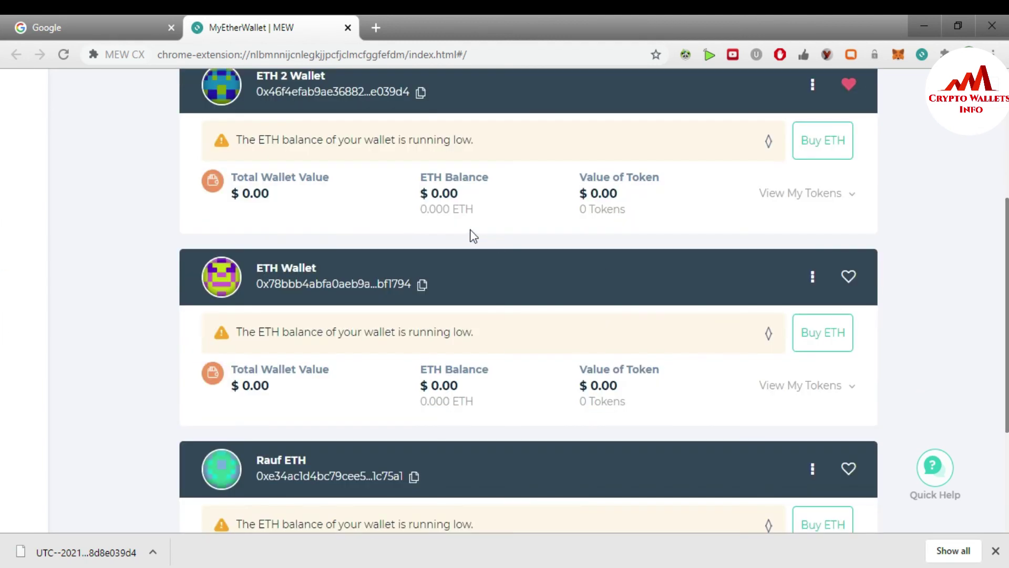
{"action": "scroll", "coordinate": [3, 247], "scroll_direction": "up", "scroll_amount": 3}
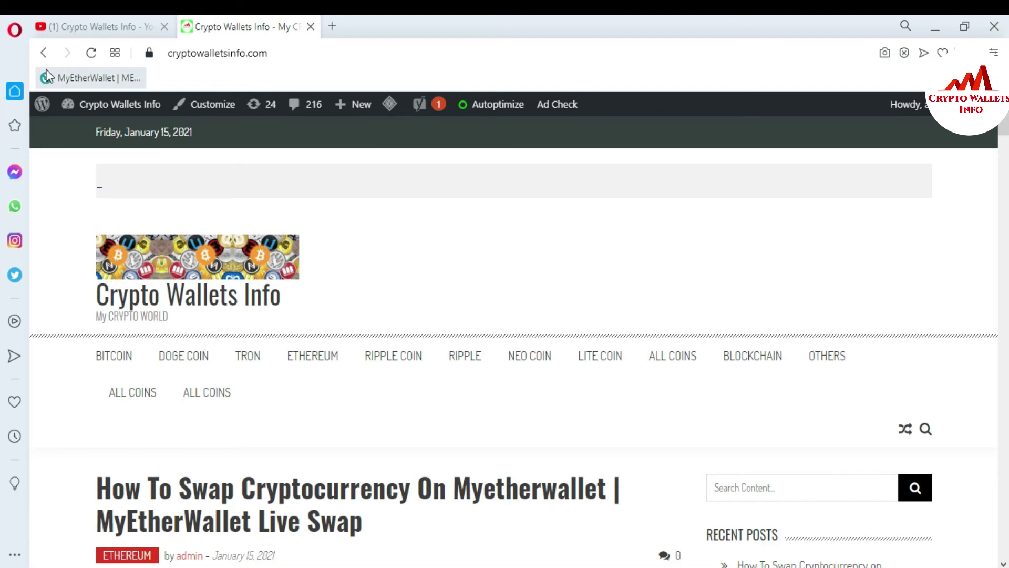
{"action": "left_click", "coordinate": [66, 28]}
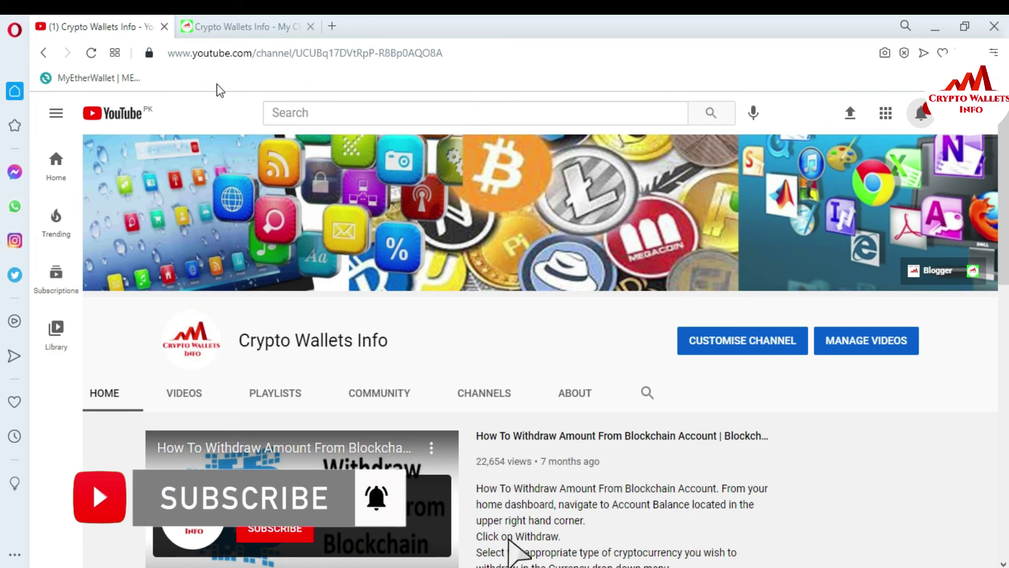
- Switch to the cryptowalletsinfo.com tab showing the Crypto Wallets Info website
{"action": "left_click", "coordinate": [223, 25]}
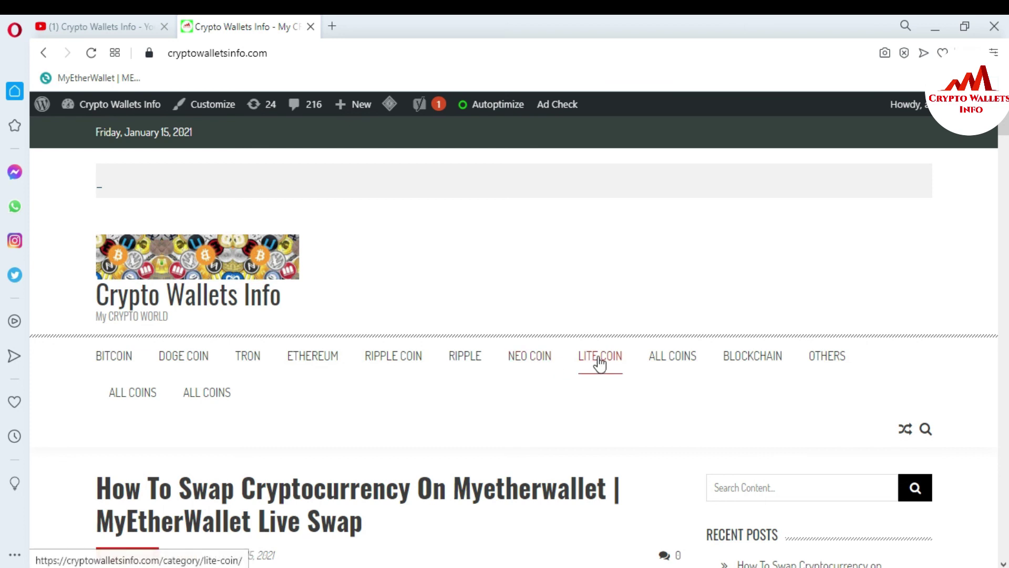
- Open the BLOCKCHAIN category and close the pop-up ad covering it
{"action": "left_click", "coordinate": [750, 355]}
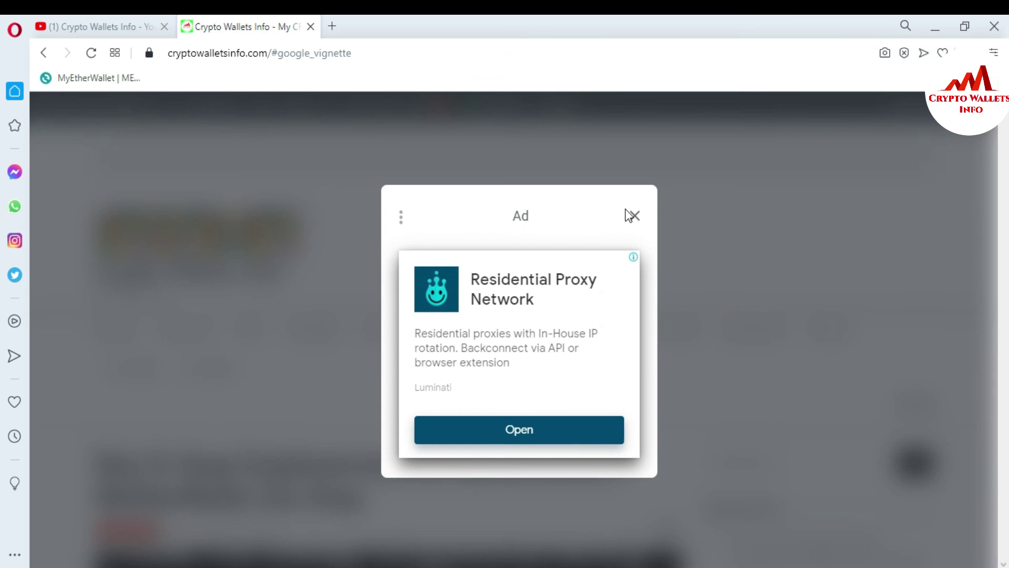
{"action": "left_click", "coordinate": [633, 215]}
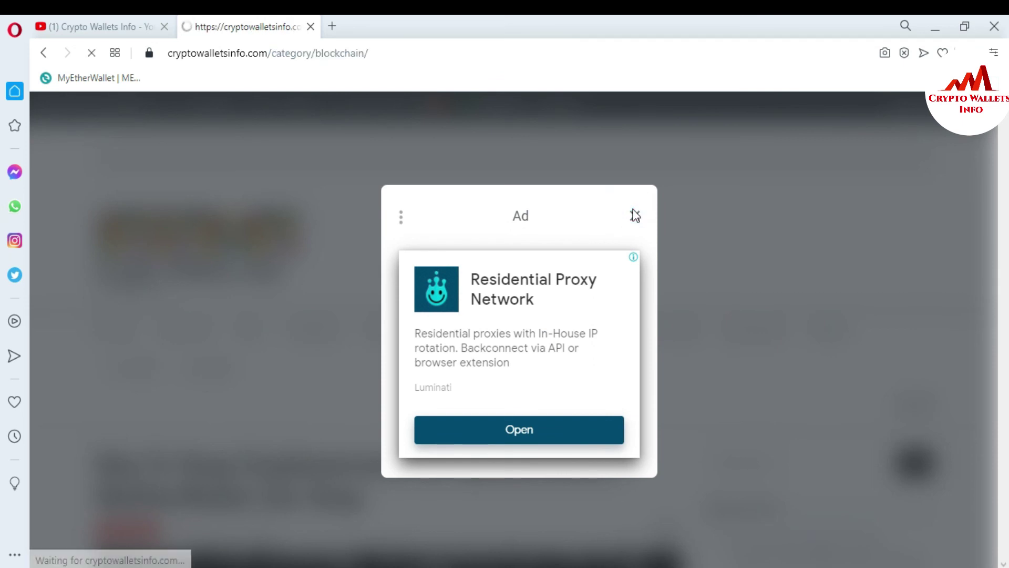
{"action": "left_click", "coordinate": [634, 216]}
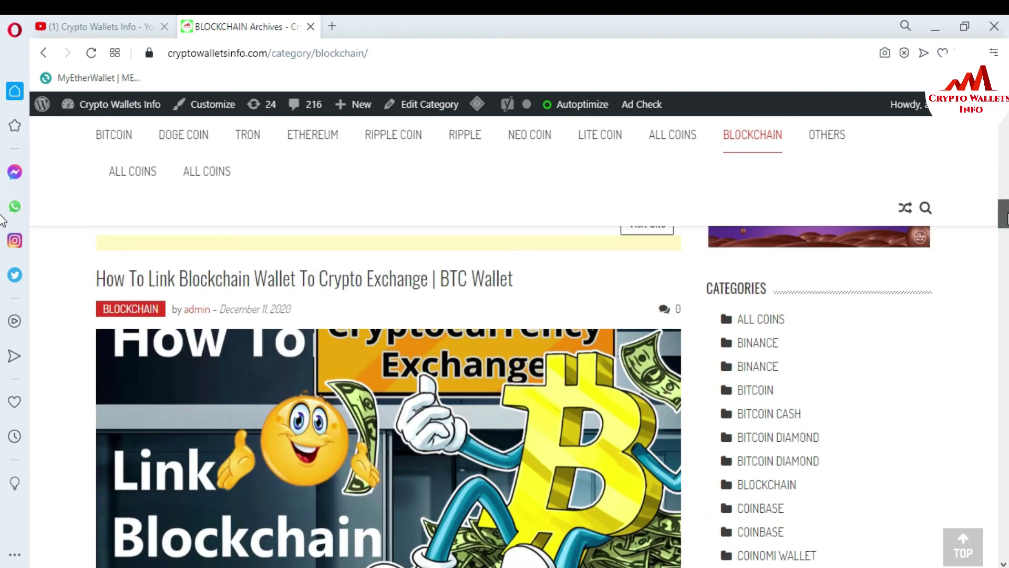
- Scroll down through the BLOCKCHAIN category's list of posts
{"action": "scroll", "coordinate": [2, 318], "scroll_direction": "down", "scroll_amount": 15}
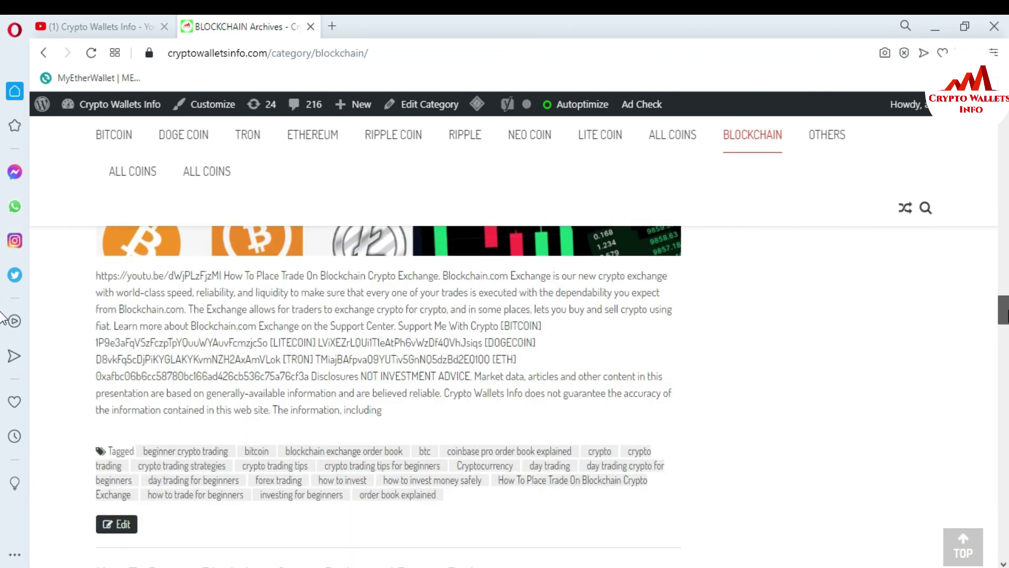
{"action": "scroll", "coordinate": [2, 318], "scroll_direction": "down", "scroll_amount": 6}
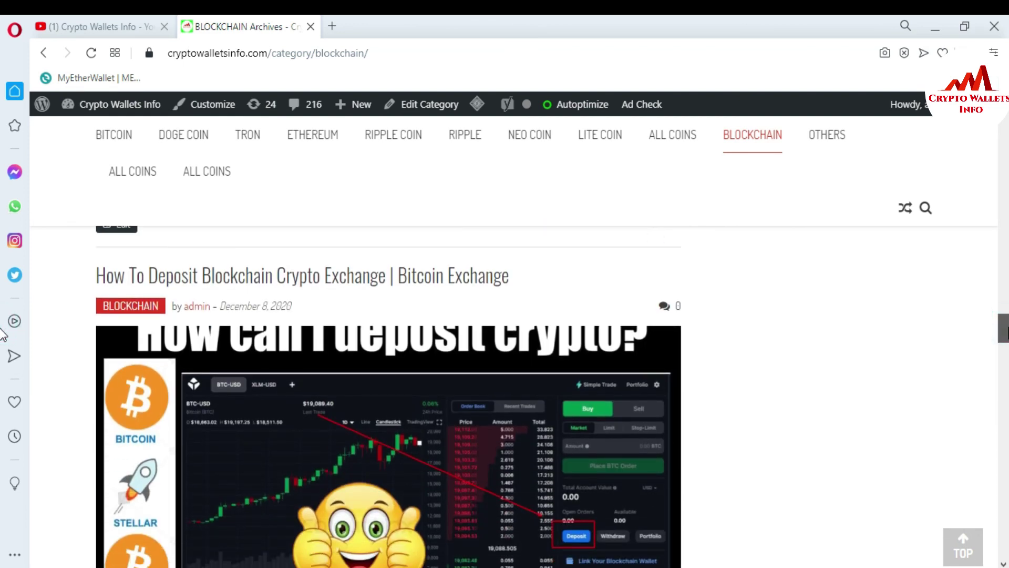
{"action": "scroll", "coordinate": [2, 335], "scroll_direction": "down", "scroll_amount": 15}
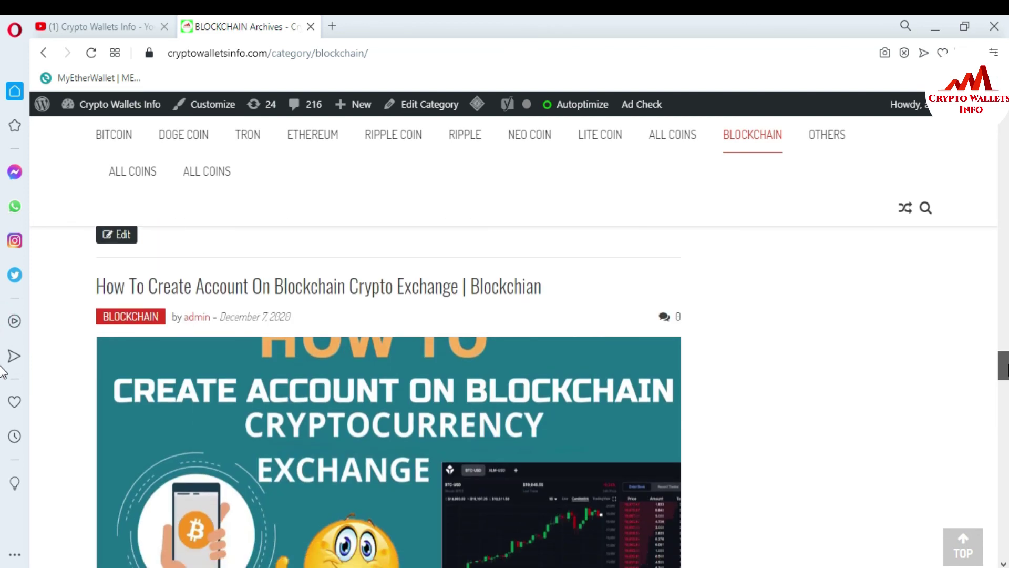
{"action": "scroll", "coordinate": [3, 371], "scroll_direction": "down", "scroll_amount": 15}
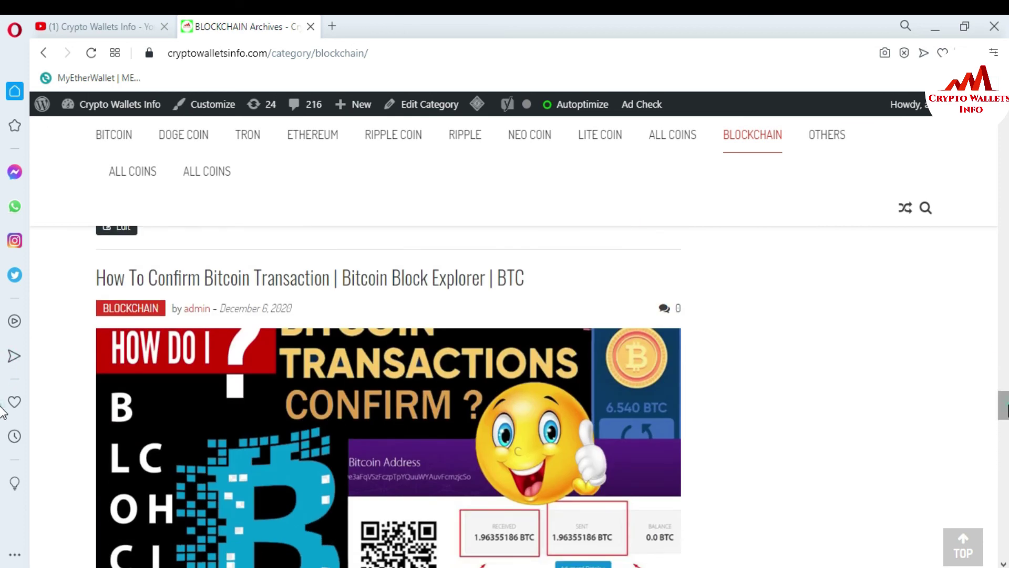
{"action": "scroll", "coordinate": [3, 415], "scroll_direction": "down", "scroll_amount": 12}
{"action": "scroll", "coordinate": [3, 436], "scroll_direction": "up", "scroll_amount": 6}
{"action": "scroll", "coordinate": [2, 439], "scroll_direction": "down", "scroll_amount": 10}
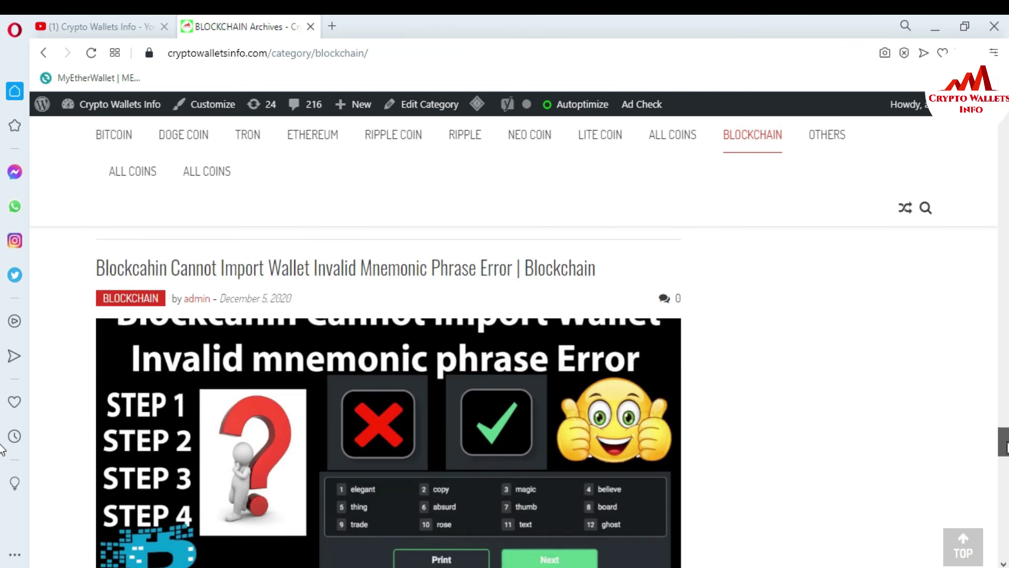